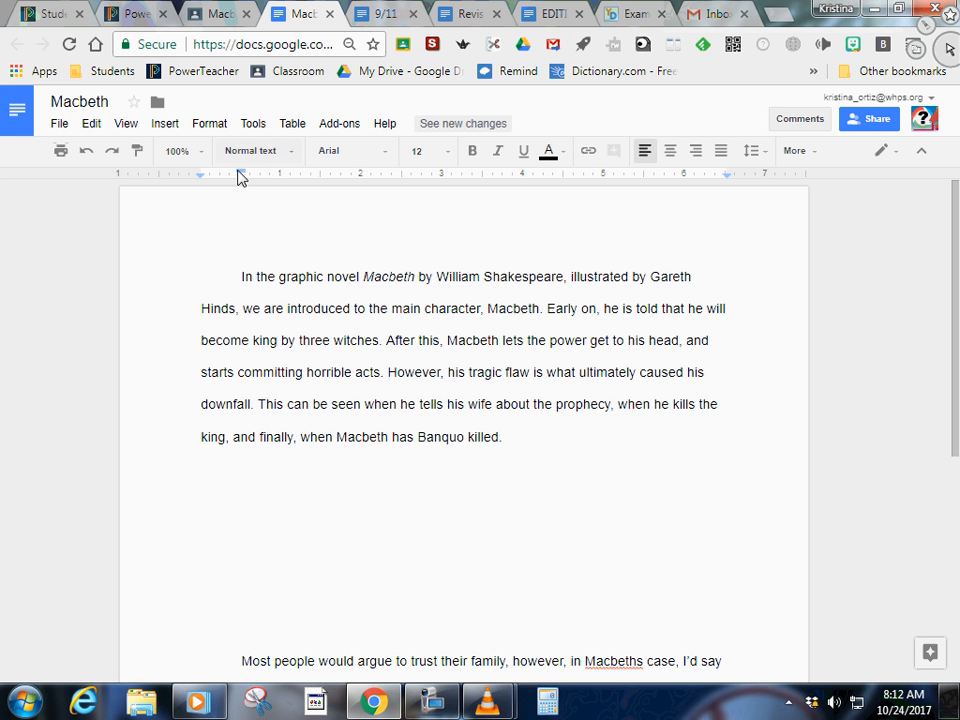
- Switch to Suggesting mode and insert "the hook of intro is missing" before the first sentence of the introduction
click(893, 153)
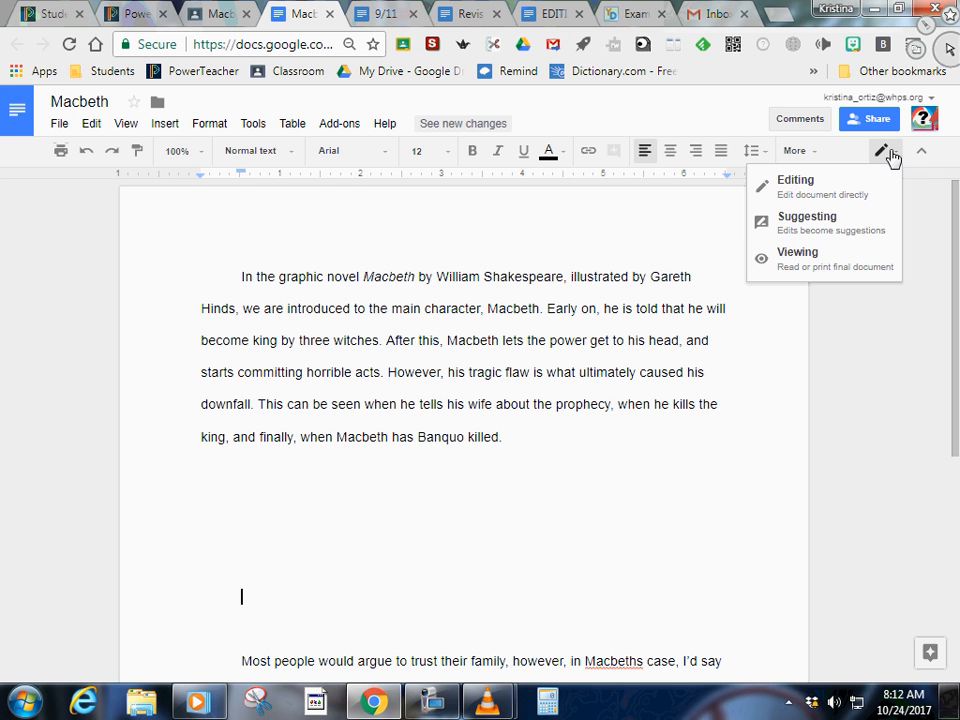
click(833, 229)
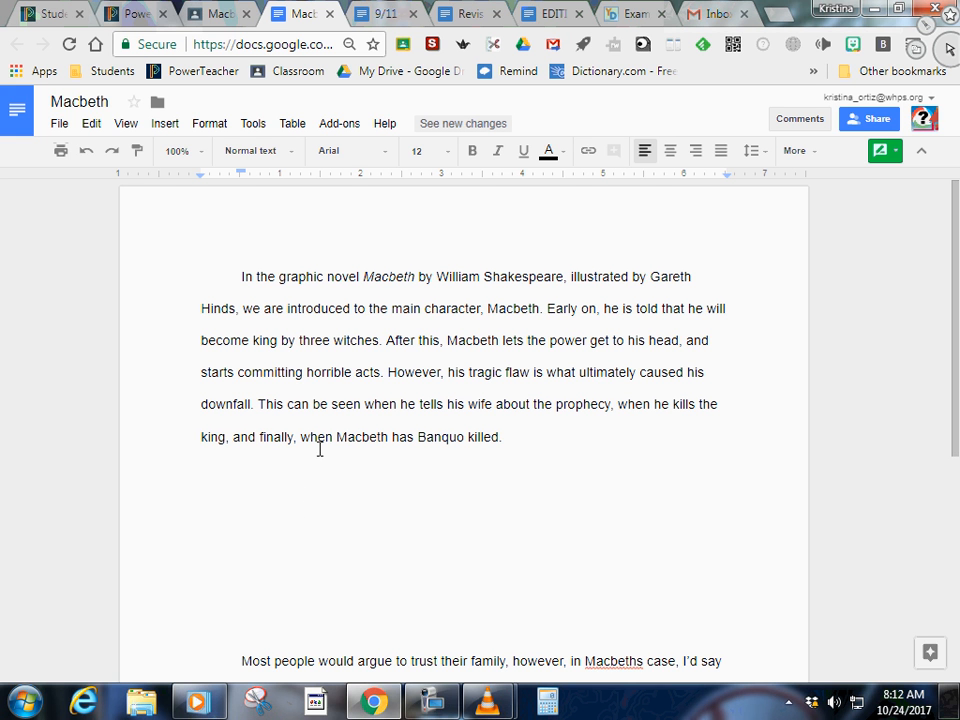
click(231, 283)
text(hok)
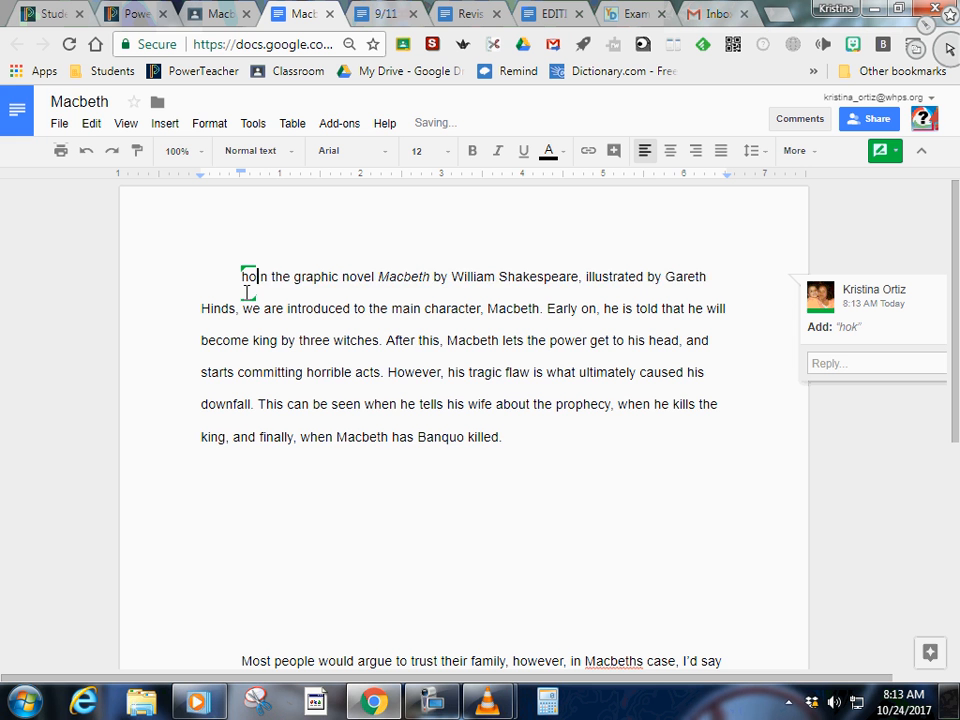
text(ok?)
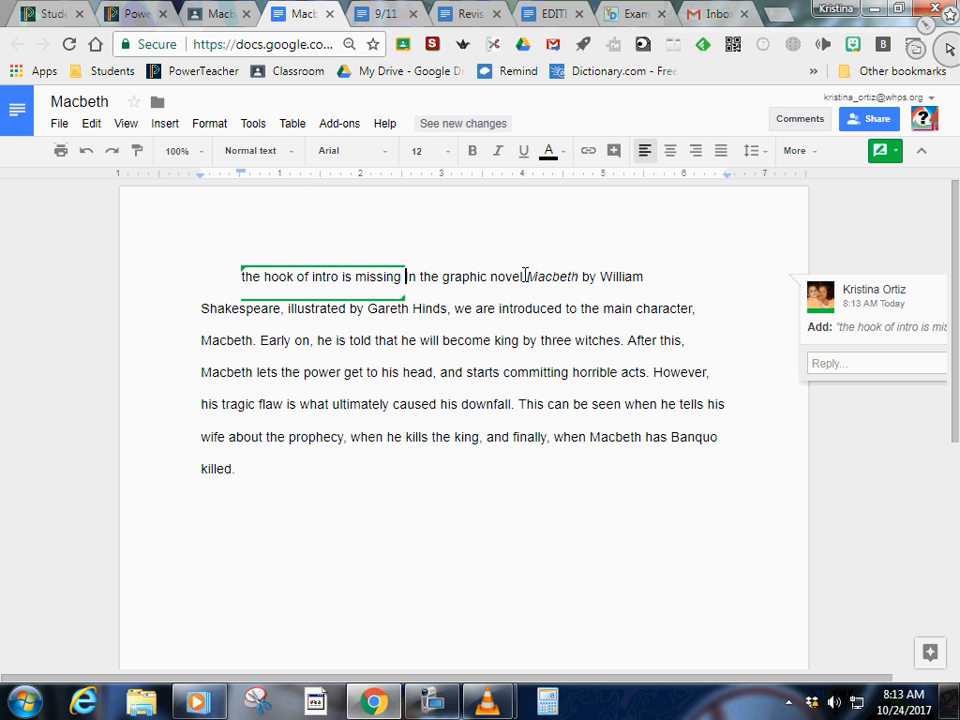
- Suggest removing the italics from the title Macbeth in the first sentence
drag(525, 276, 587, 279)
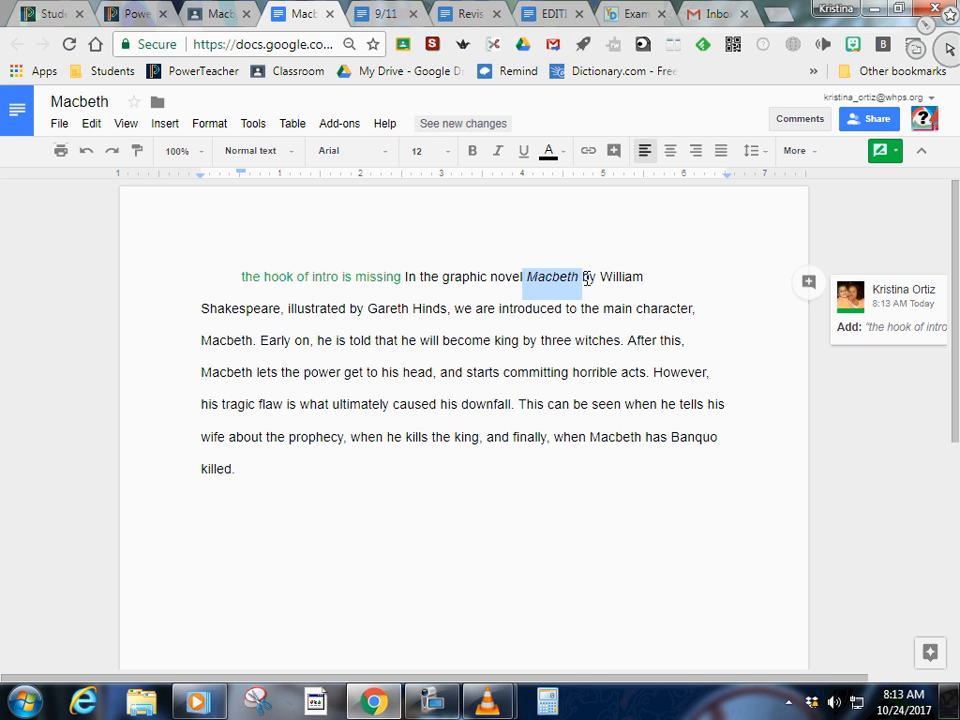
click(525, 277)
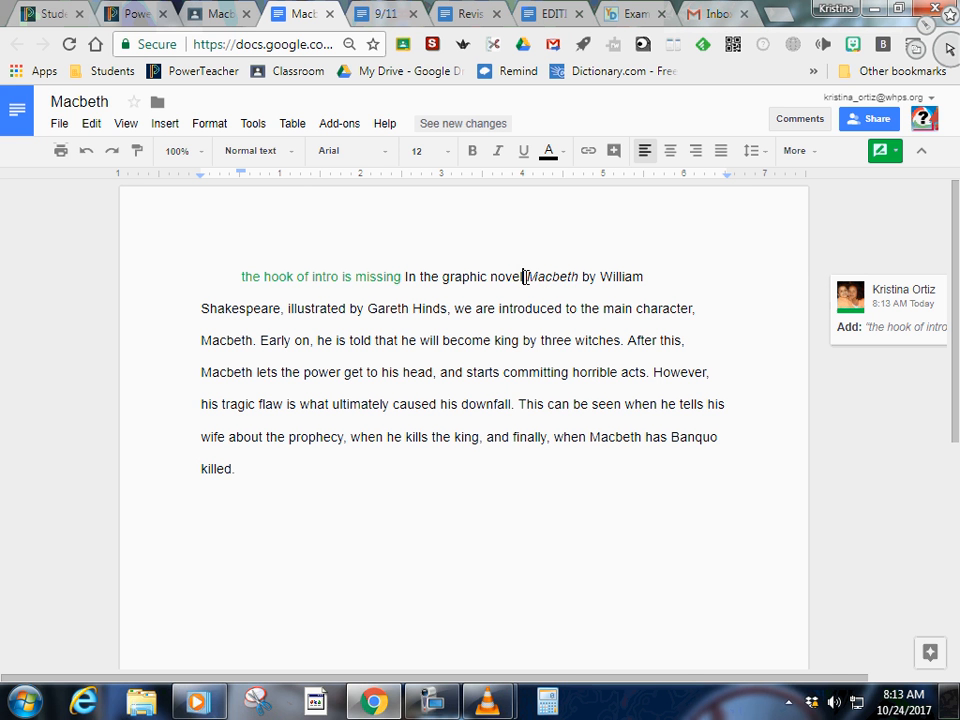
drag(527, 278, 586, 282)
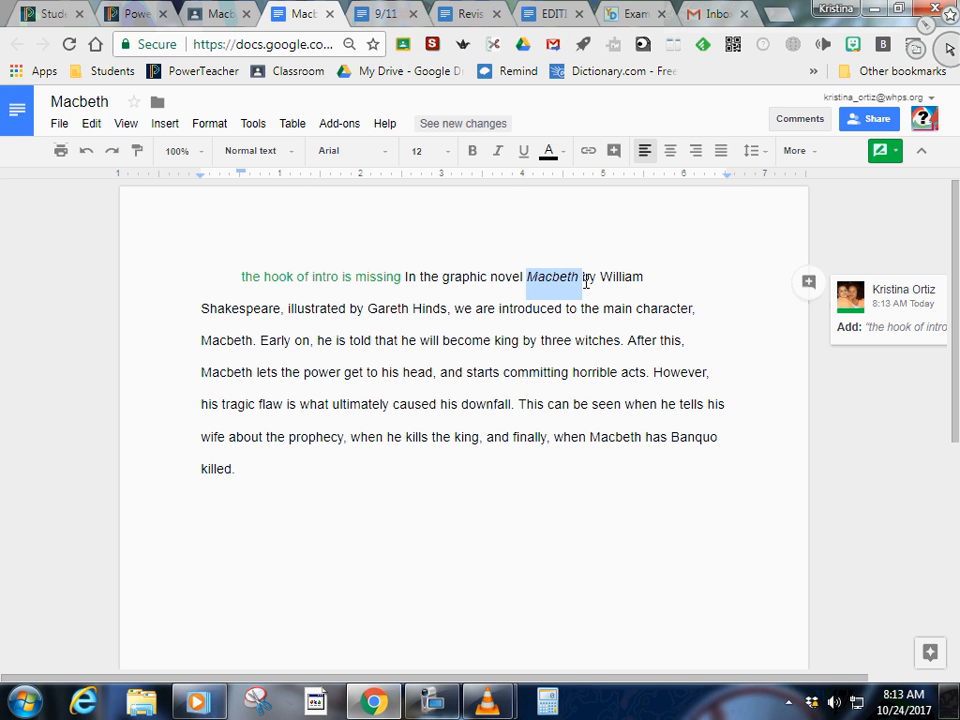
click(507, 157)
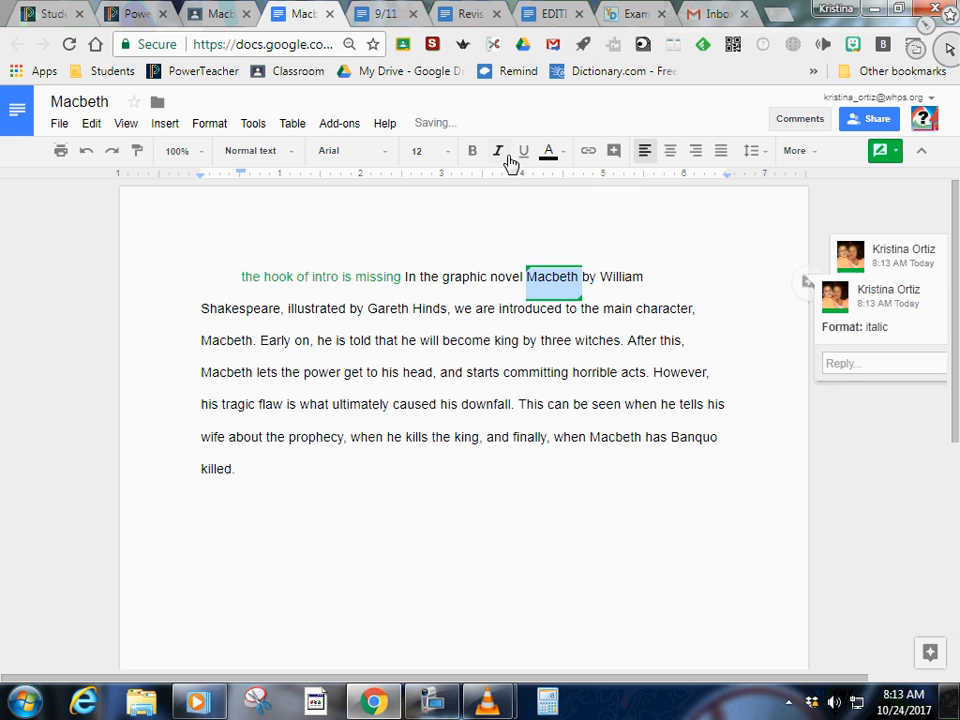
click(492, 340)
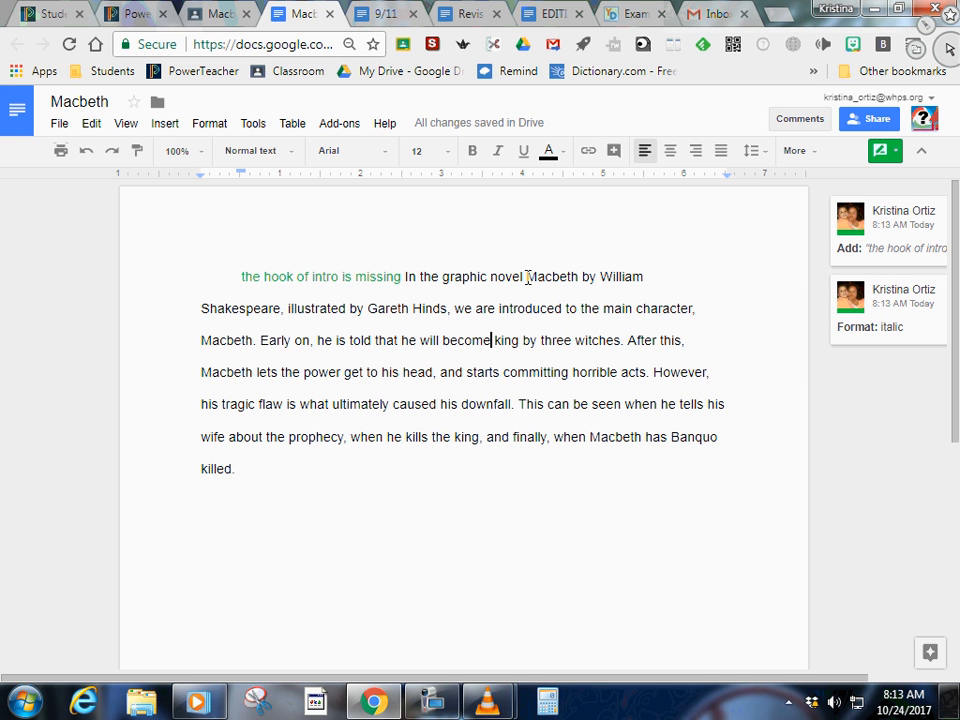
- Apply italic formatting to the title Macbeth in the first sentence again as a suggestion
drag(527, 277, 581, 279)
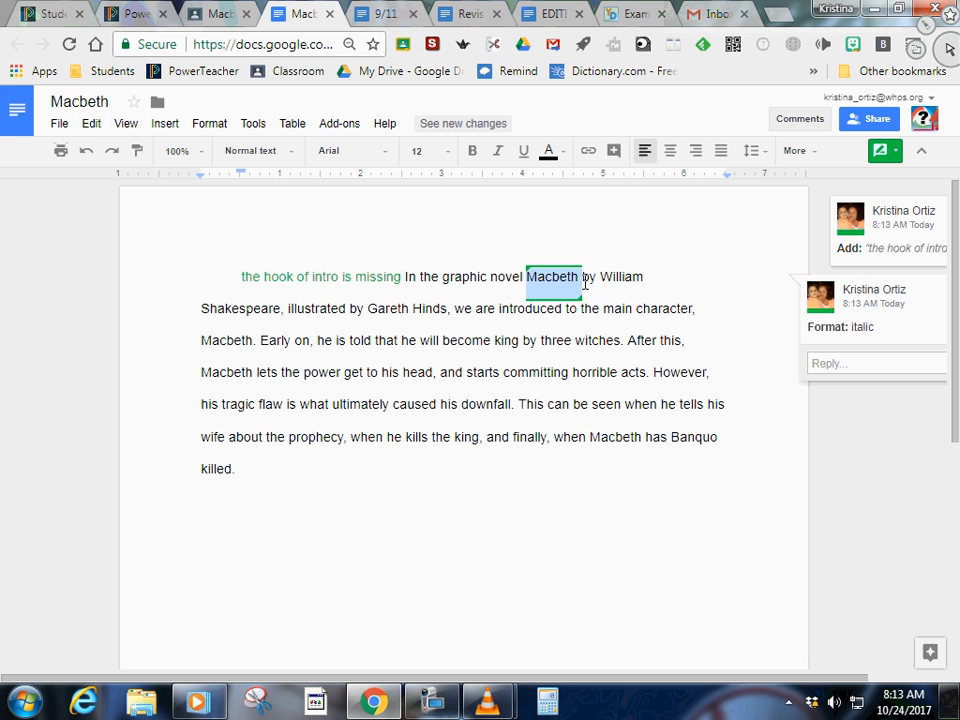
click(497, 152)
click(478, 461)
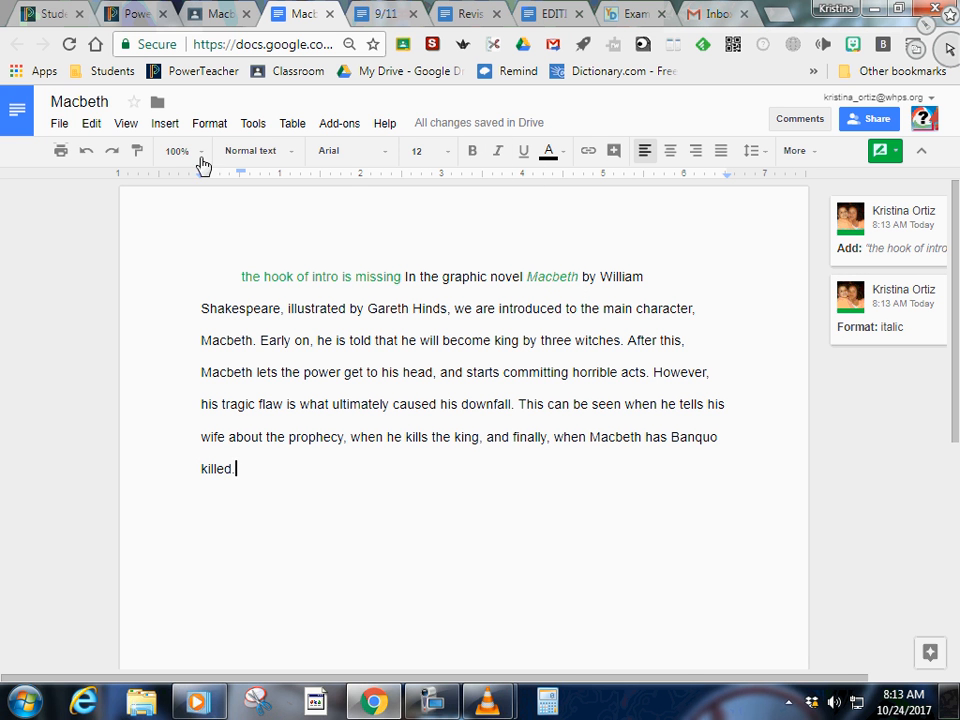
drag(527, 277, 582, 281)
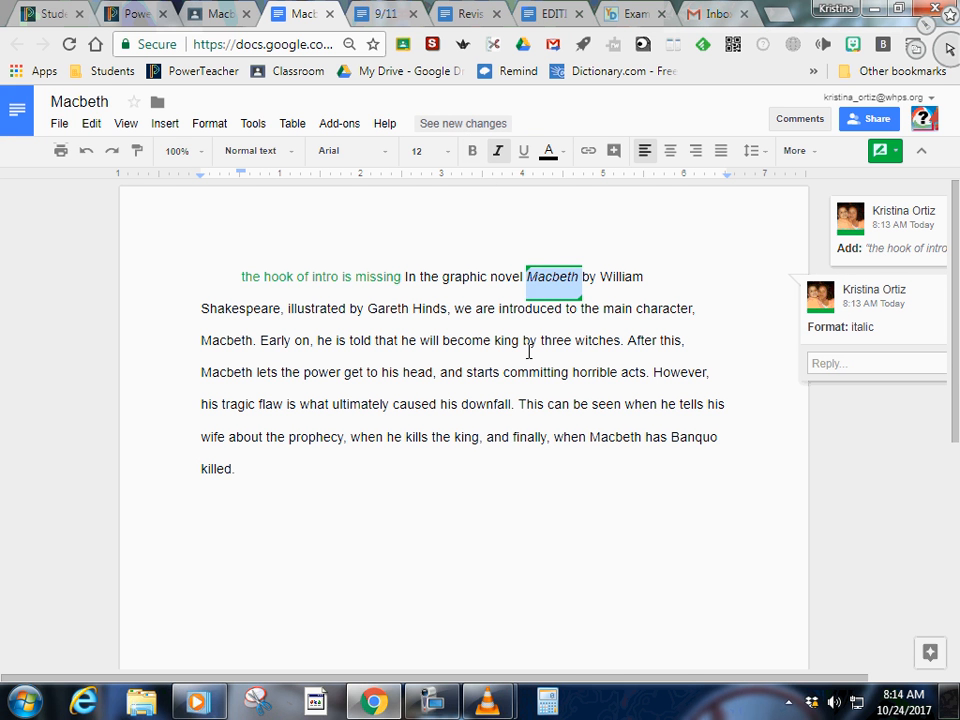
click(528, 281)
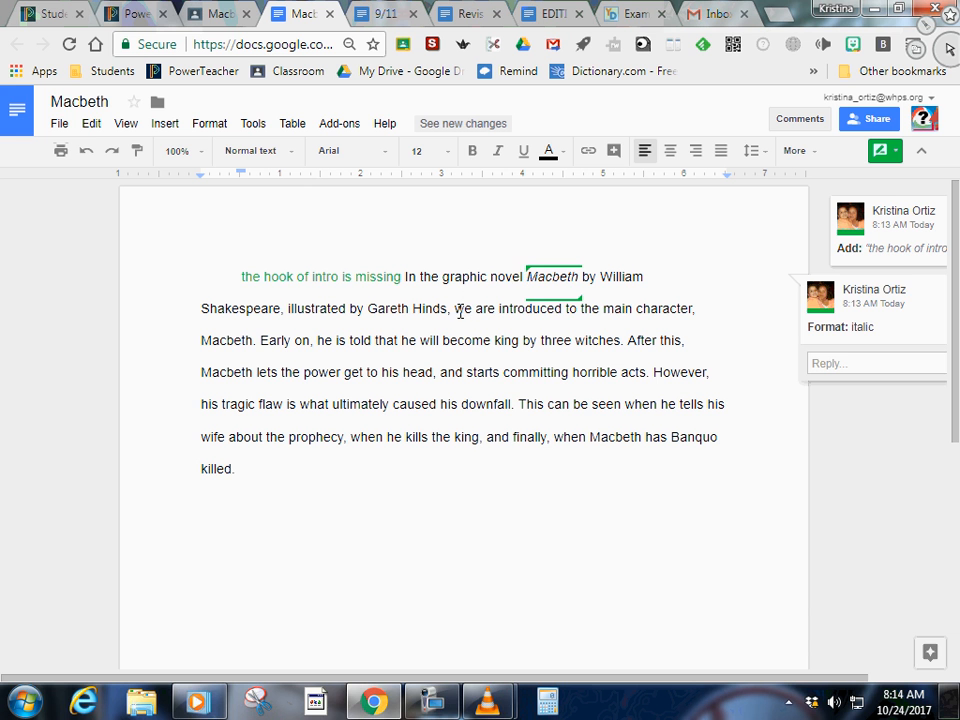
- Suggest deleting the phrase "we are introduced to the main character," from the introduction
drag(453, 312, 690, 315)
click(706, 315)
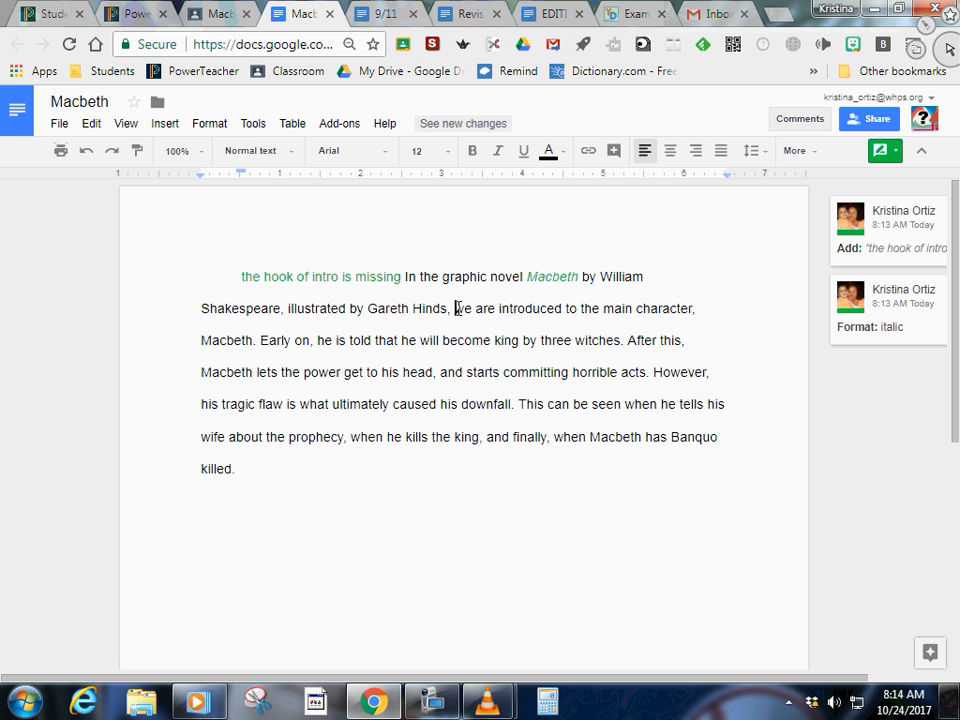
drag(454, 309, 698, 309)
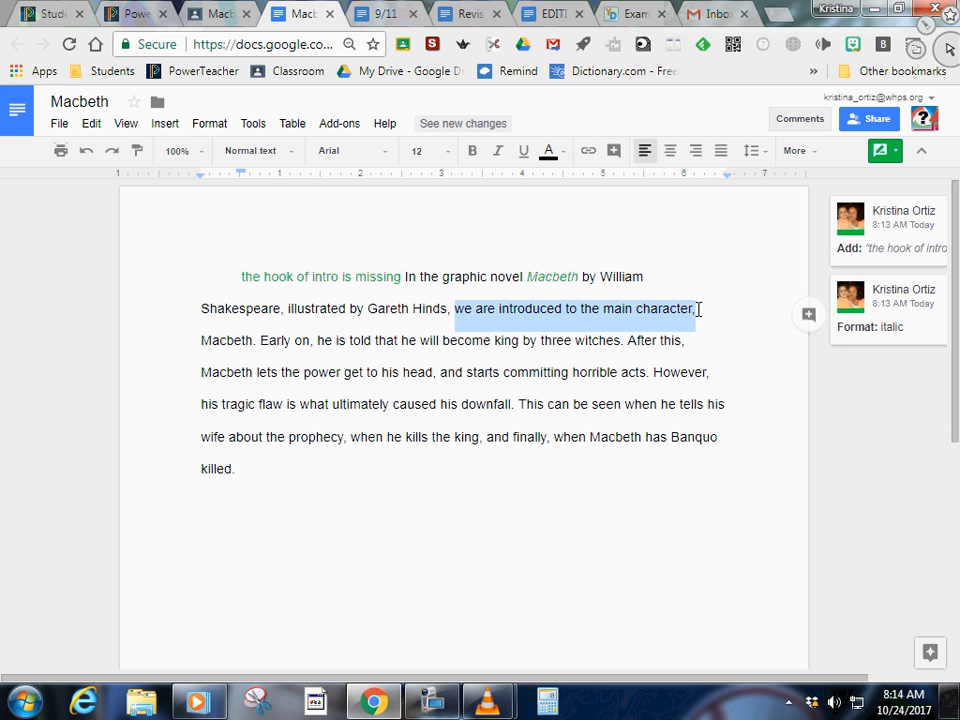
key(BackSpace)
- Reply to the suggested phrase deletion with "this is not needed in the introduction!"
click(873, 407)
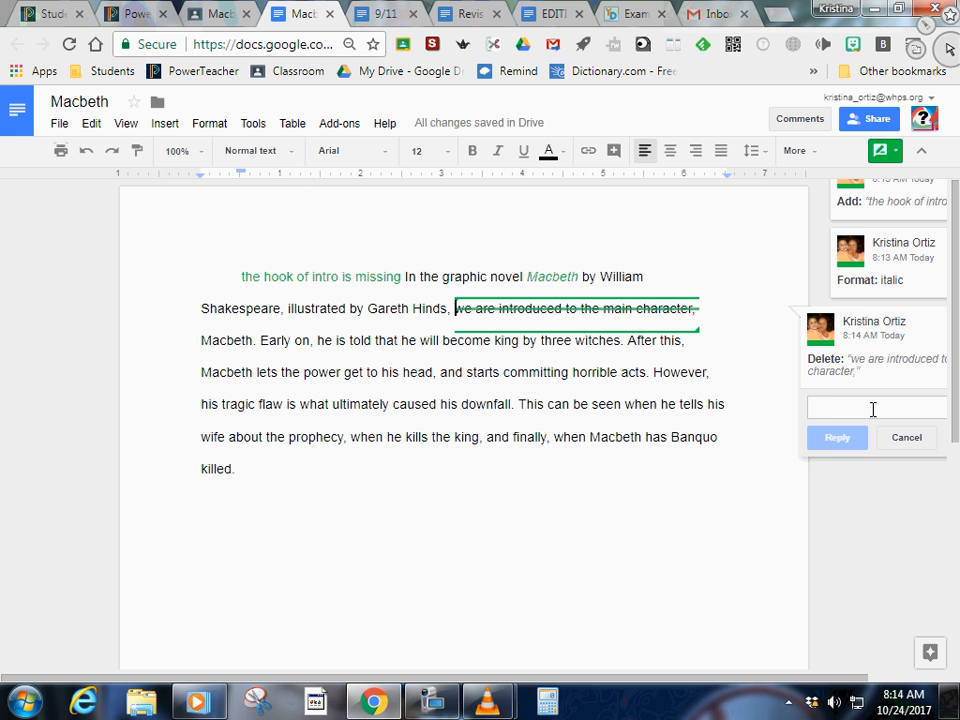
text(this is no)
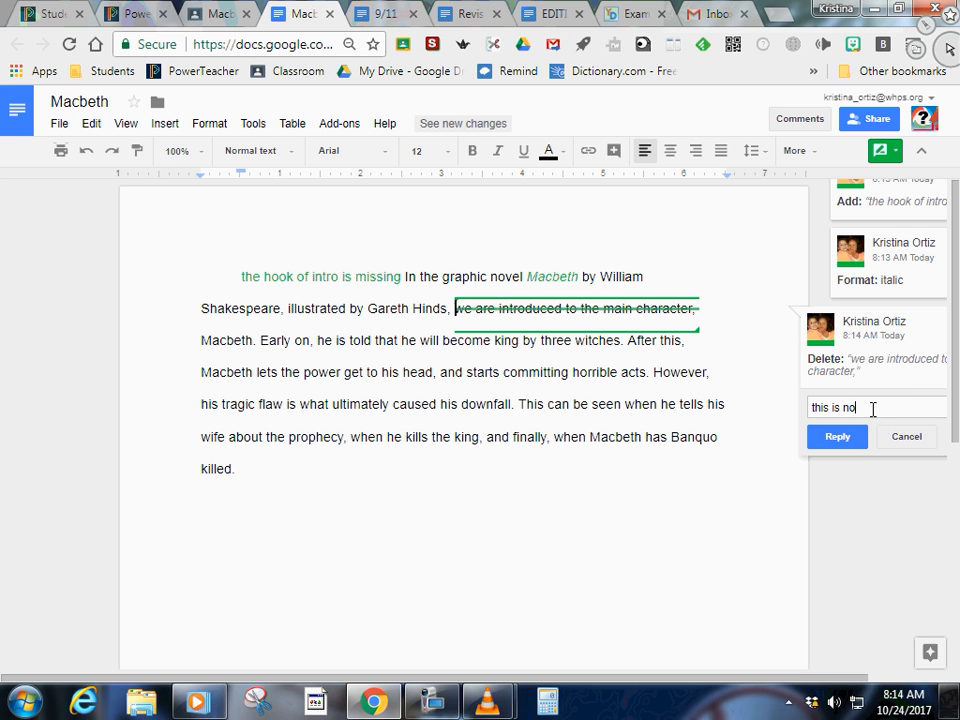
text(t needed in the introduction)
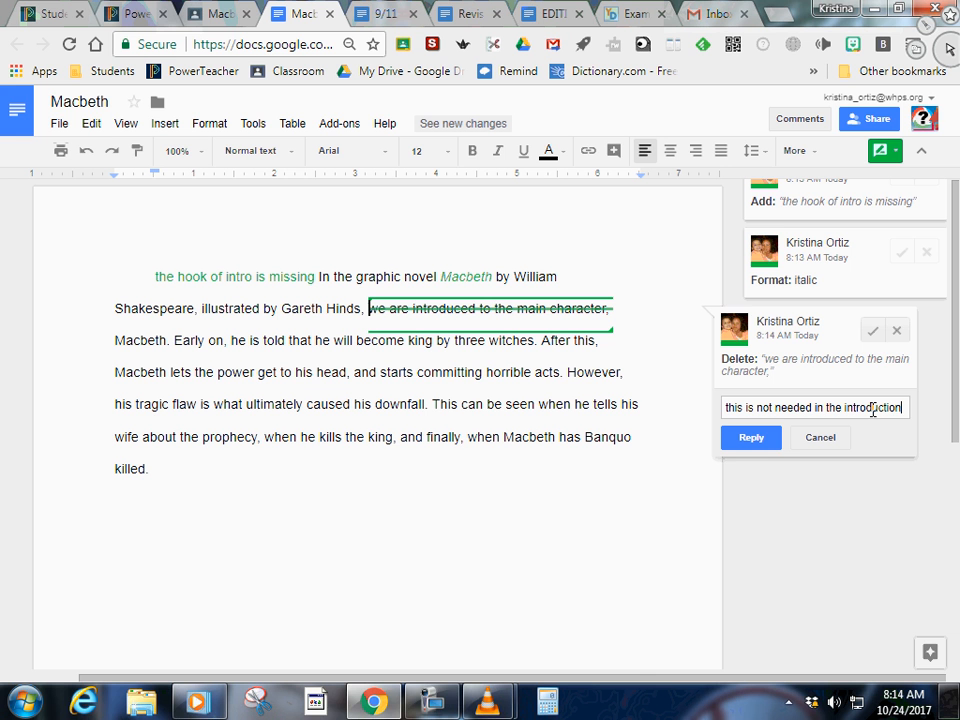
text(!)
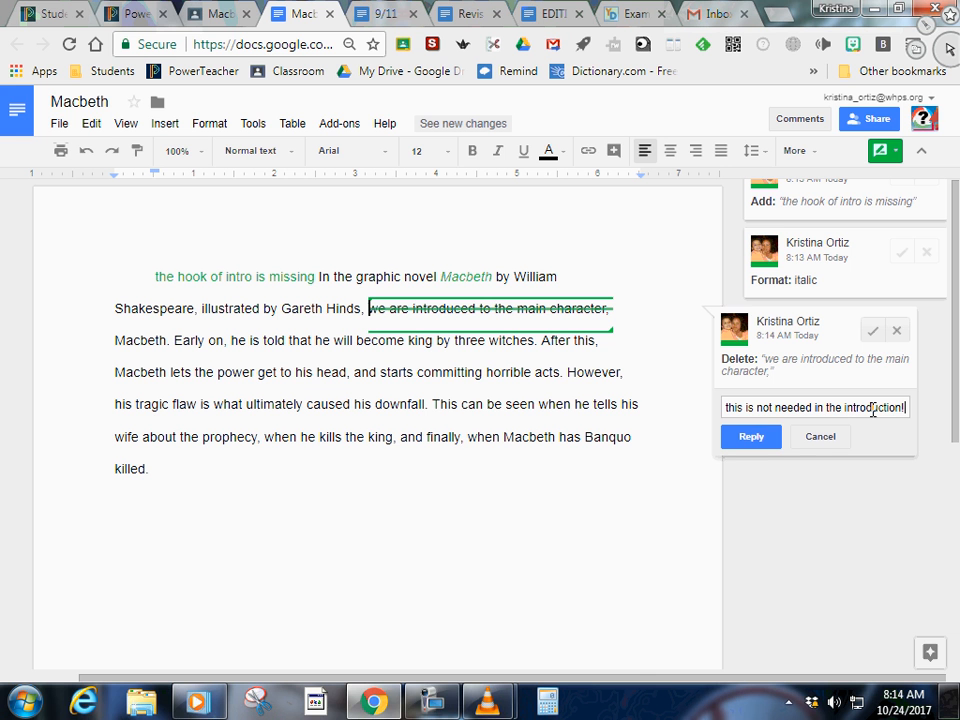
click(751, 436)
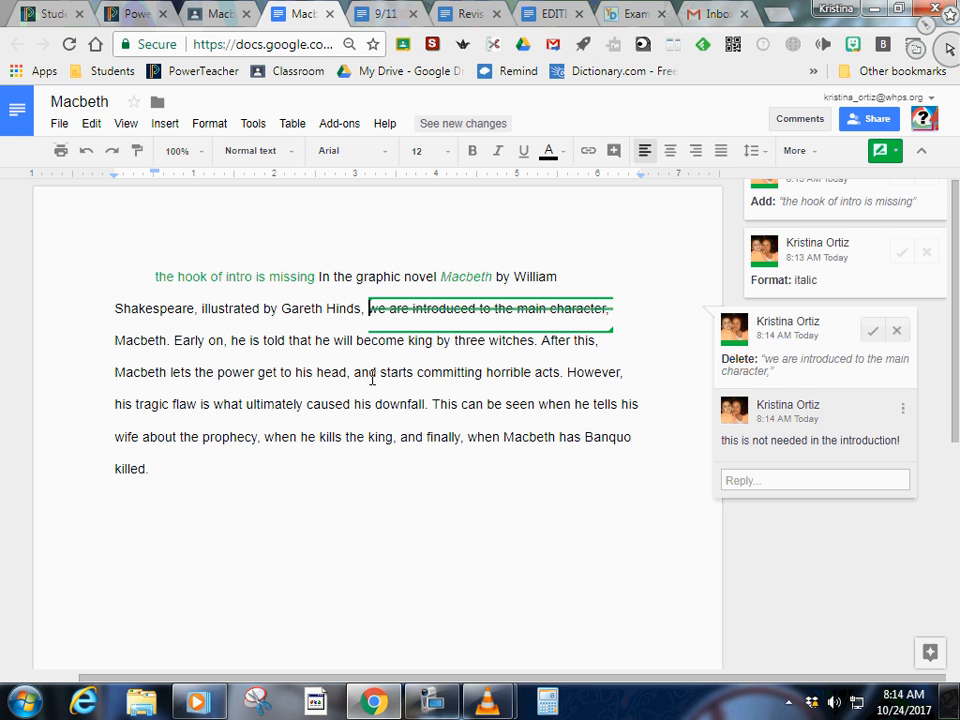
- Suggest deleting "Early on" and replacing the lowercase "h" of the following "he" with "H"
drag(174, 340, 225, 341)
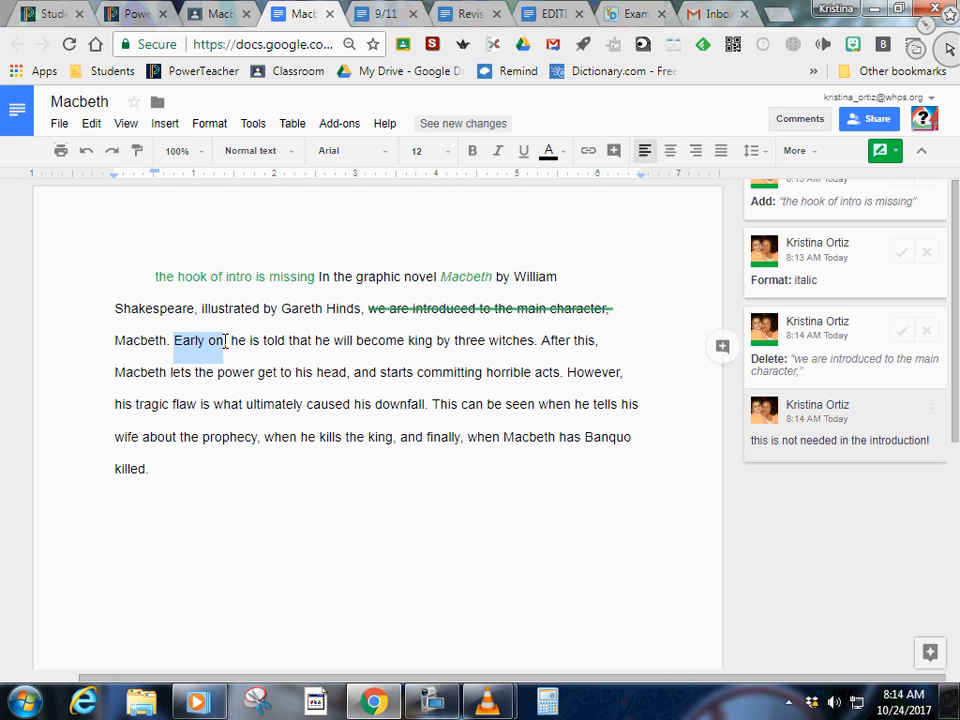
key(BackSpace)
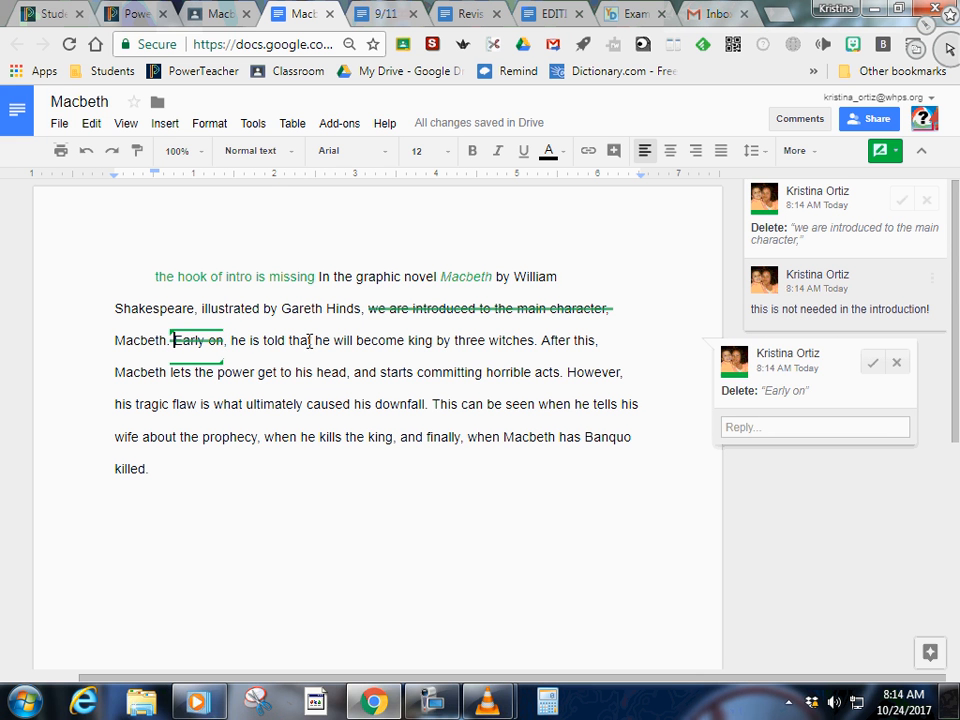
click(239, 343)
key(BackSpace)
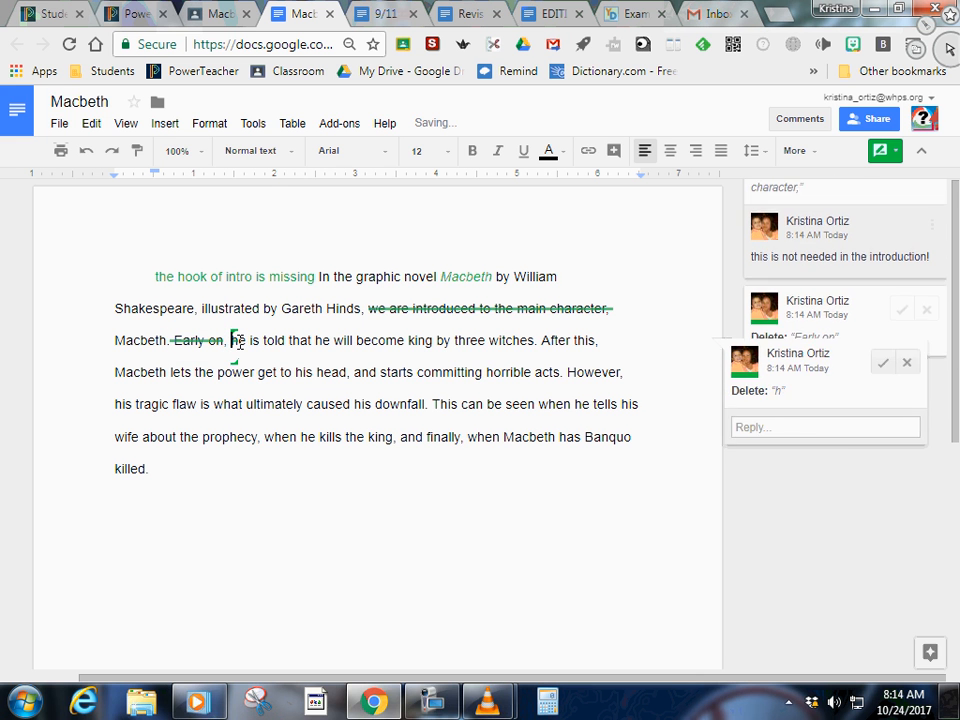
text(H)
- Suggest deleting the comma after "head" in the sentence about power
click(251, 469)
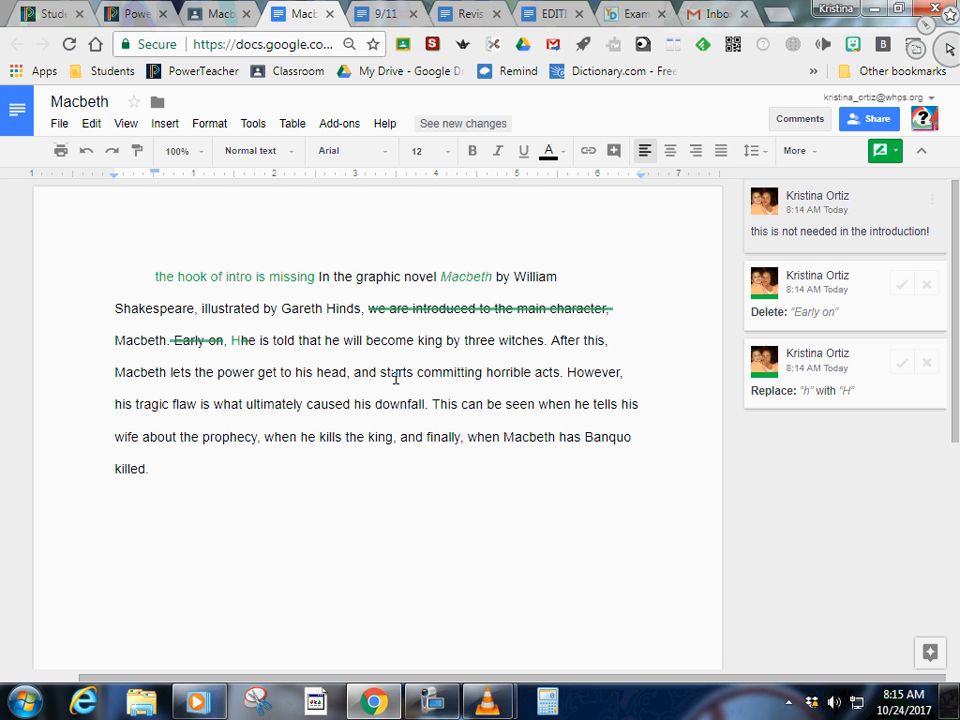
key(BackSpace)
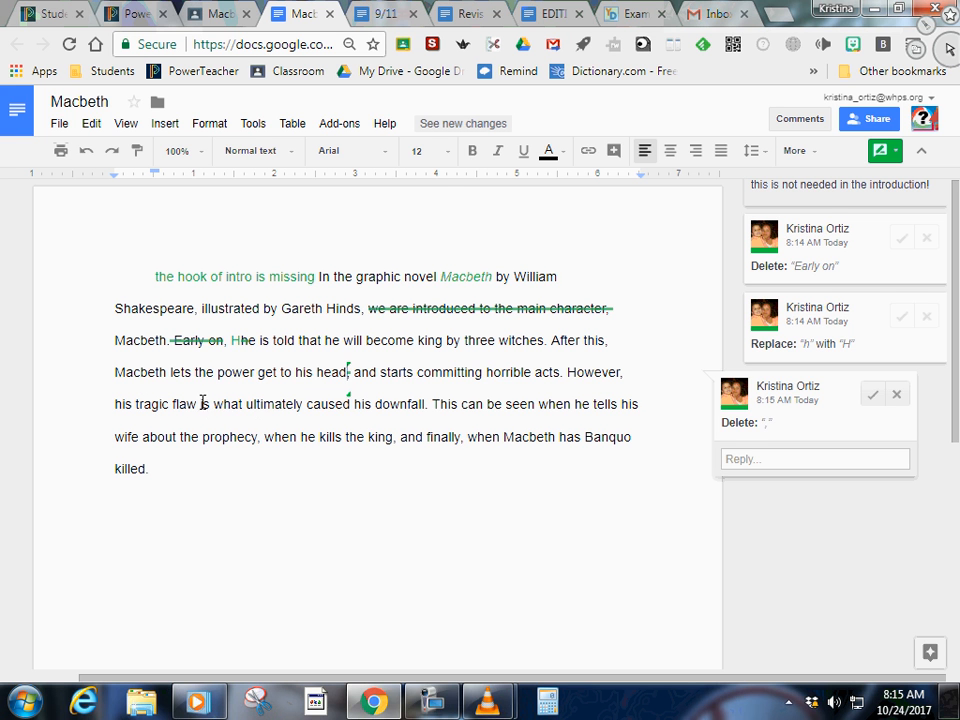
- Add the comment "What is the tragic flaw EXACTLY? You must identify it." on the word "flaw"
mouse_move(197, 408)
mouse_down()
mouse_move(401, 405)
mouse_move(188, 400)
mouse_move(196, 404)
mouse_up()
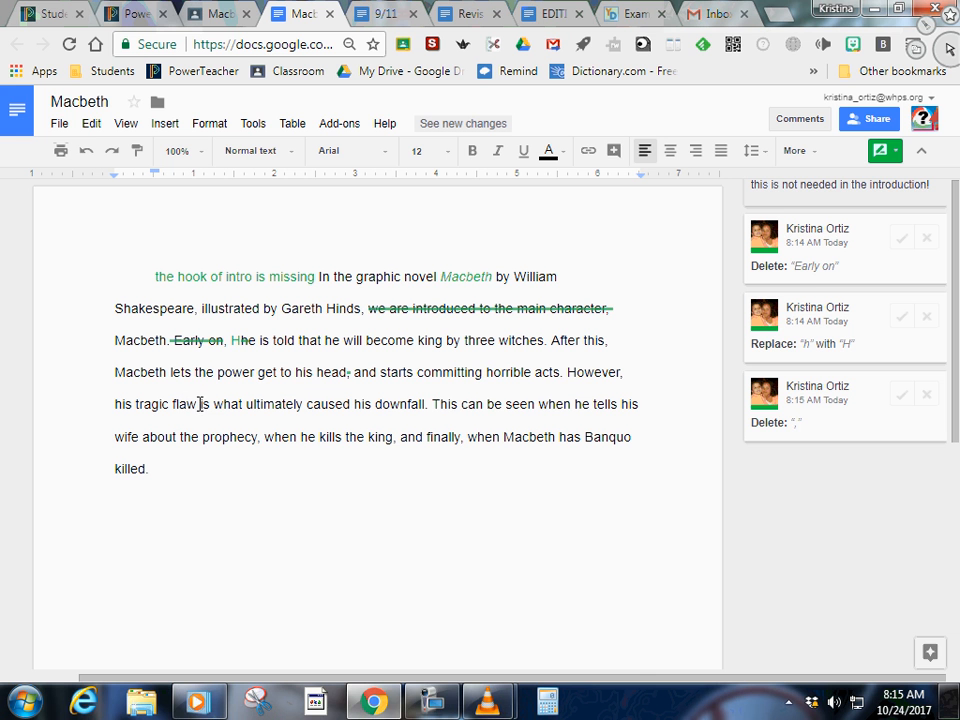
click(614, 151)
text(What i)
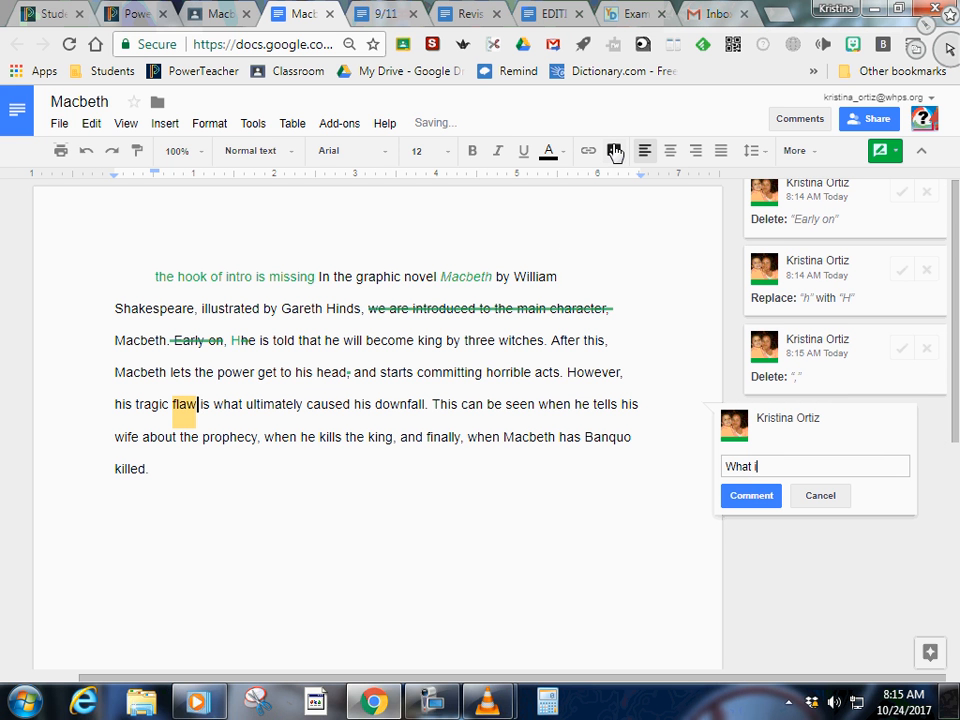
text(s the tragi)
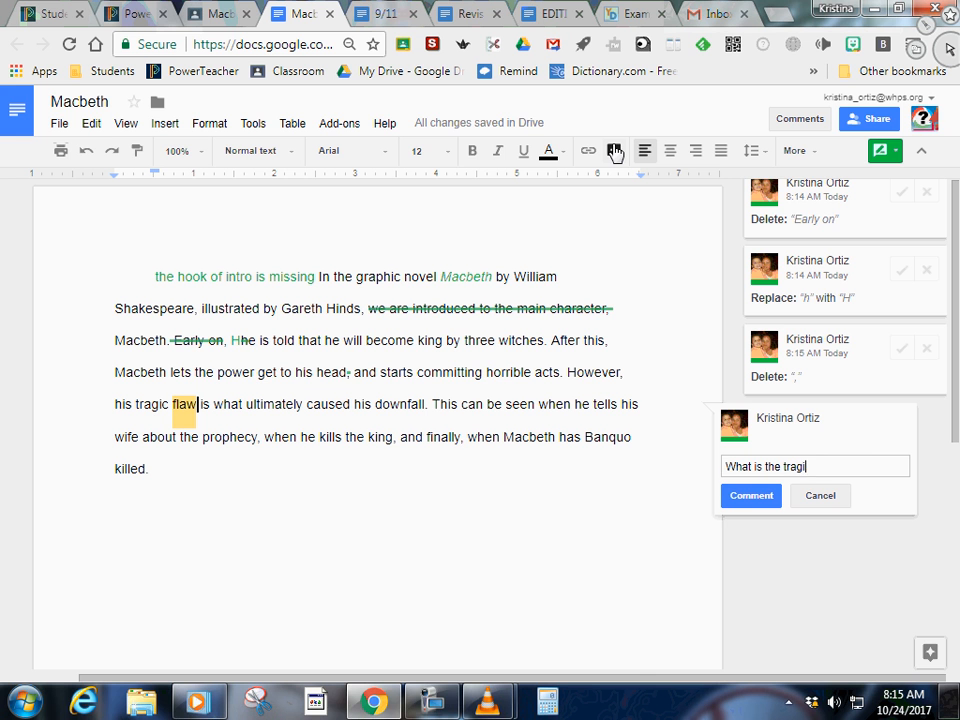
text(c flaw)
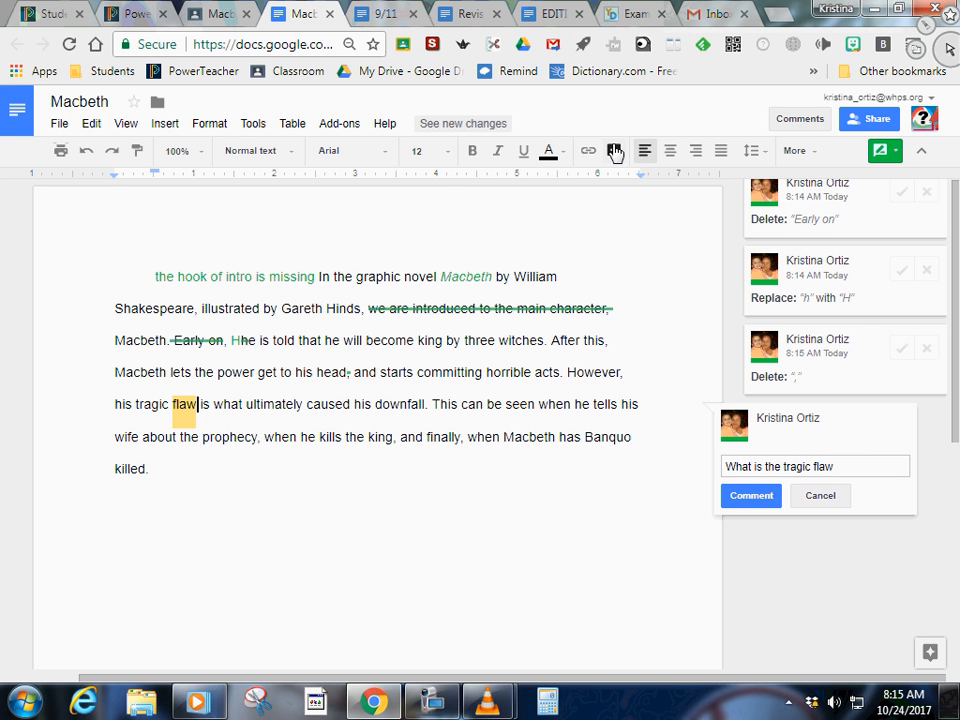
text( EXACTL)
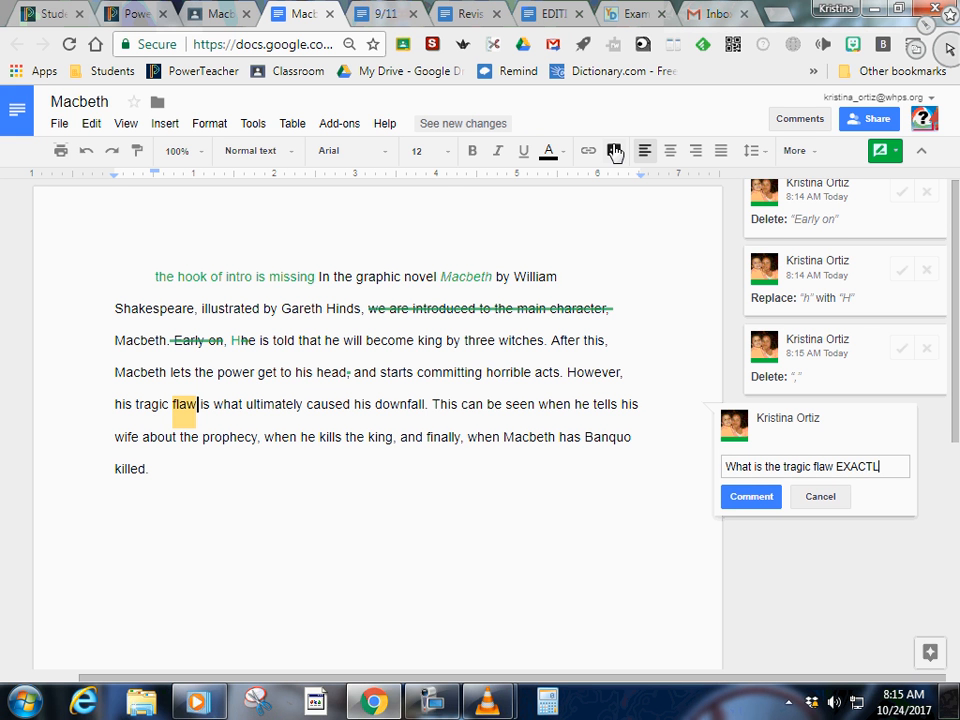
text(y)
key(BackSpace)
text(Y? You must identify it.)
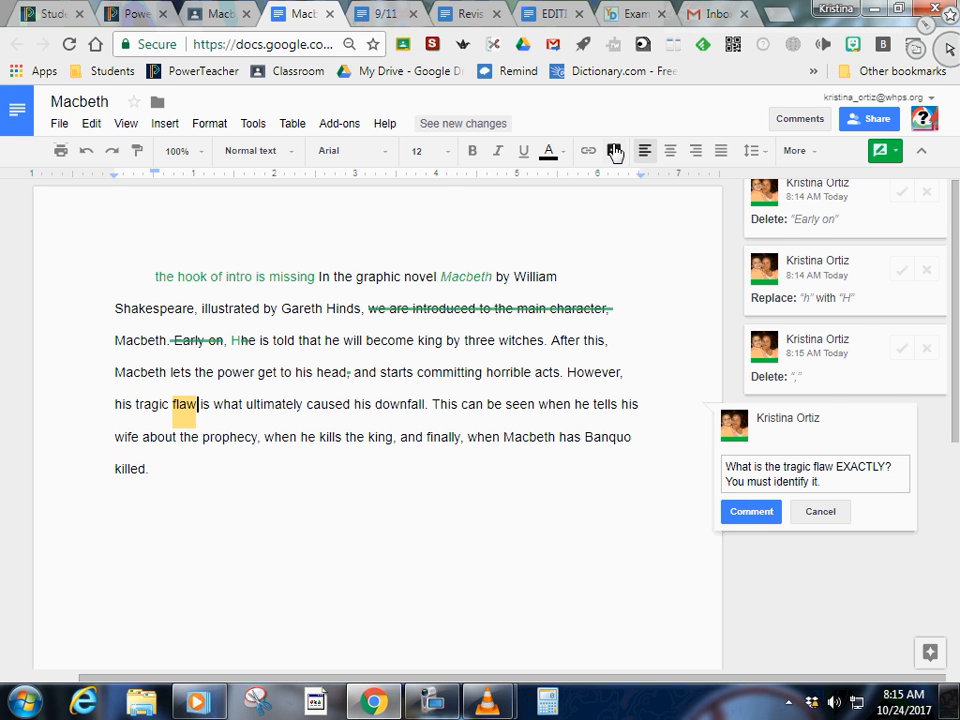
click(752, 512)
click(262, 475)
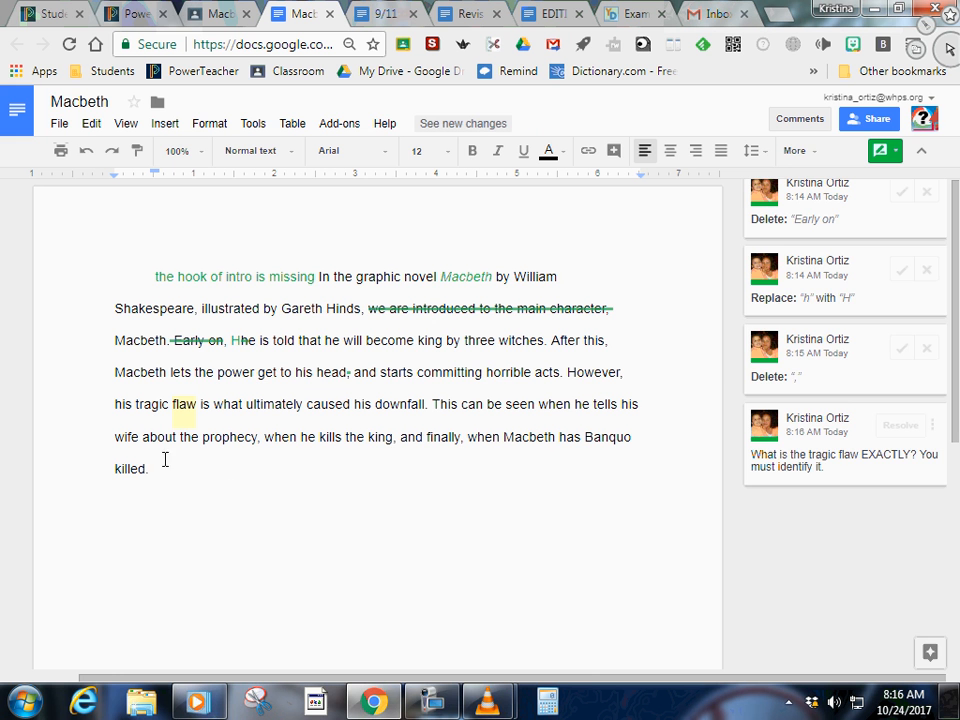
- Suggest justified alignment for the introduction paragraph
click(152, 277)
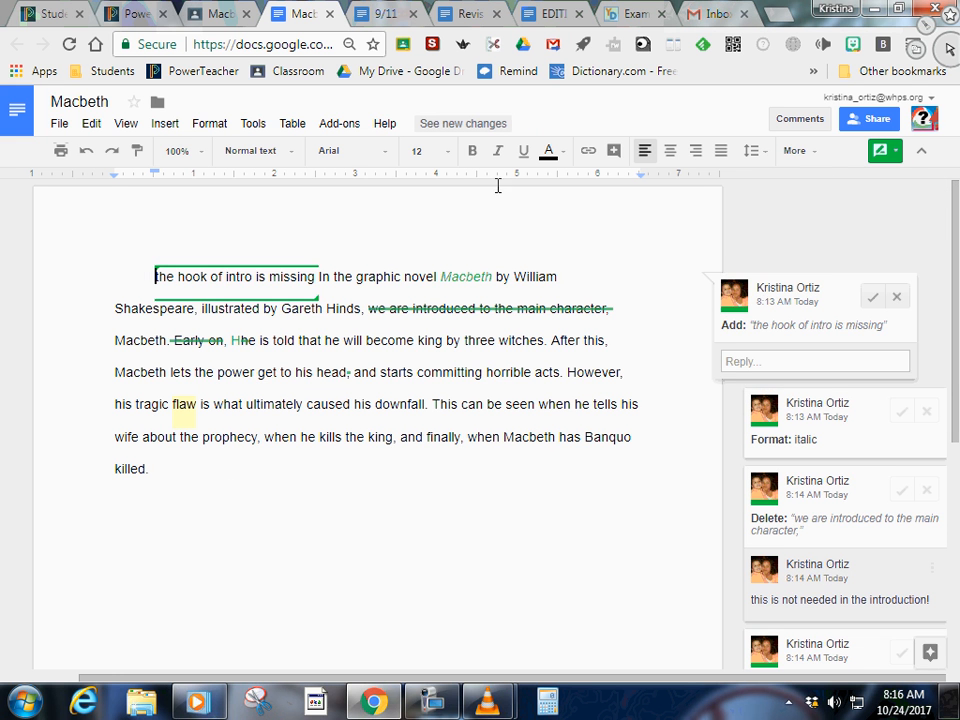
click(718, 152)
click(408, 535)
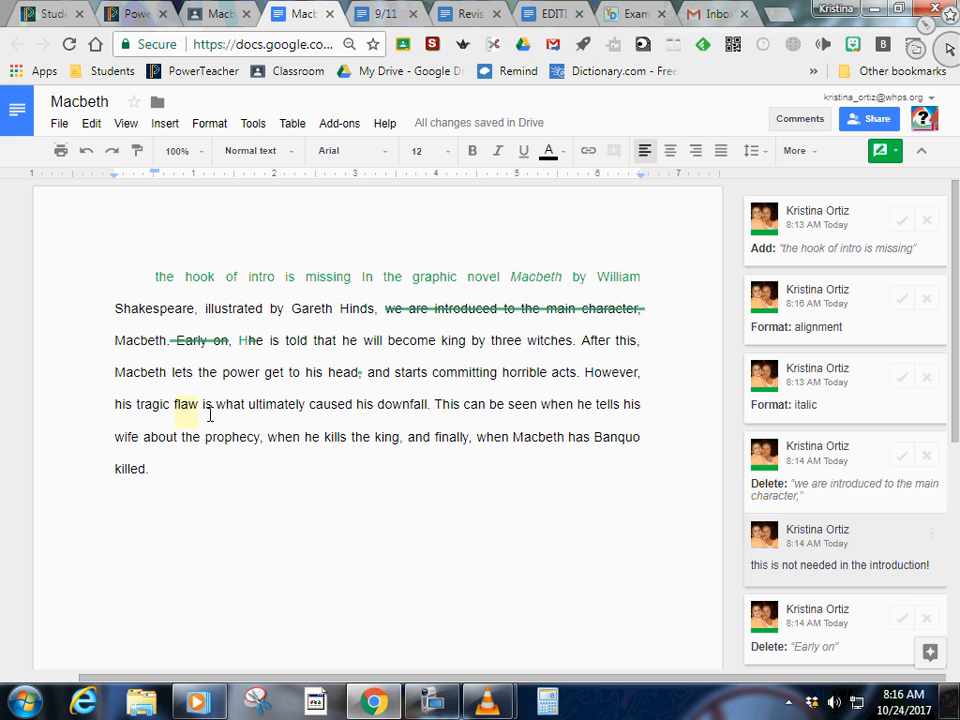
drag(209, 478, 151, 289)
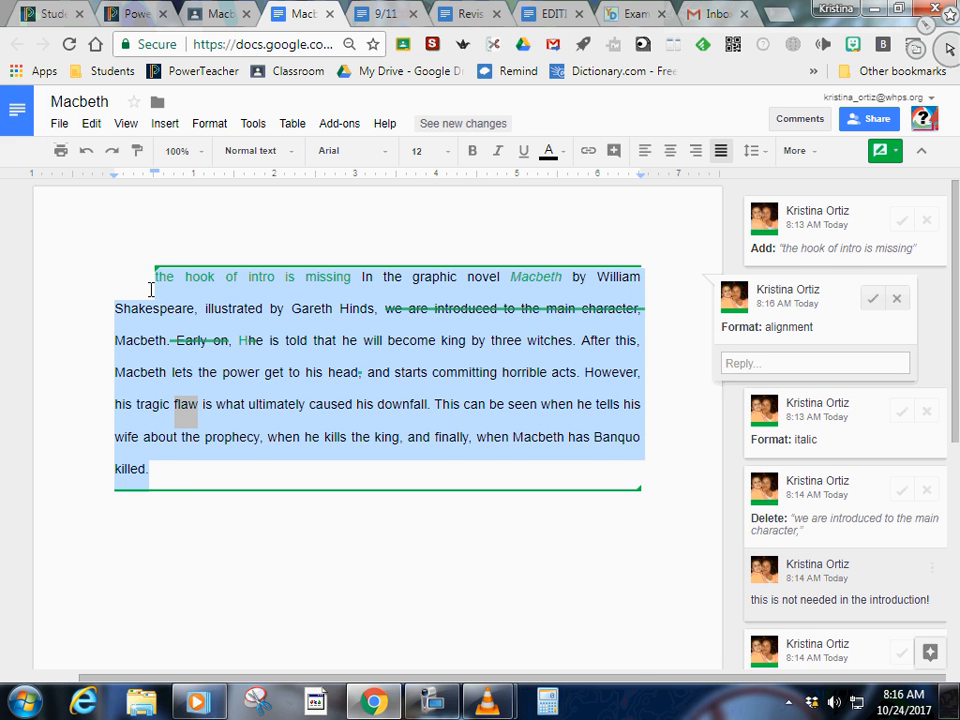
click(186, 547)
- Add the comment "There is no clear thesis or supporting claims" on the word "killed" at the end of the introduction
click(317, 482)
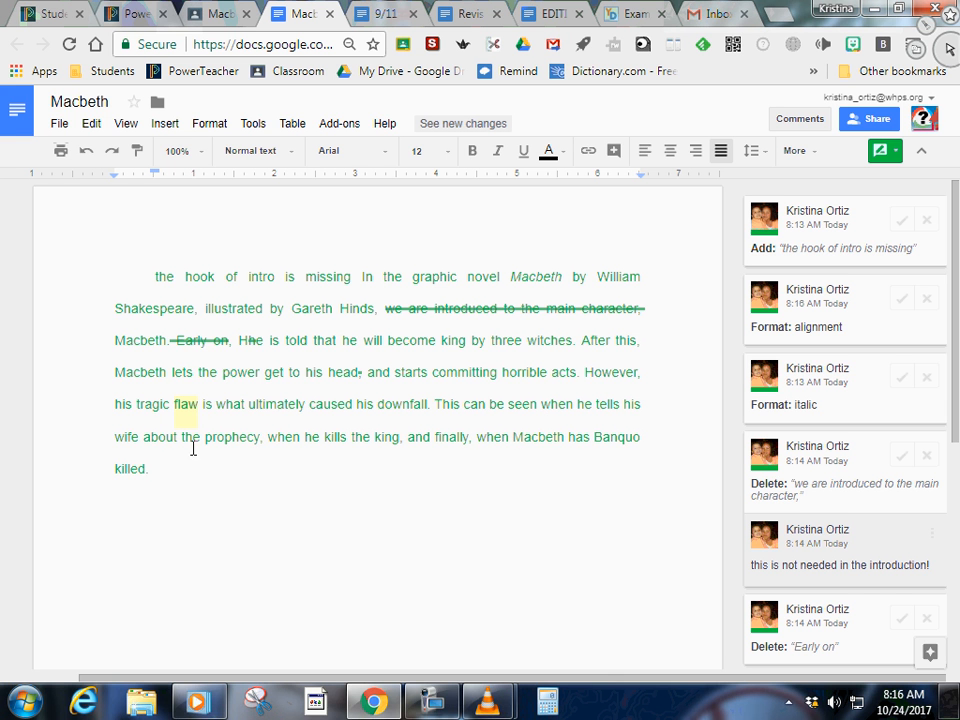
click(614, 151)
text(There)
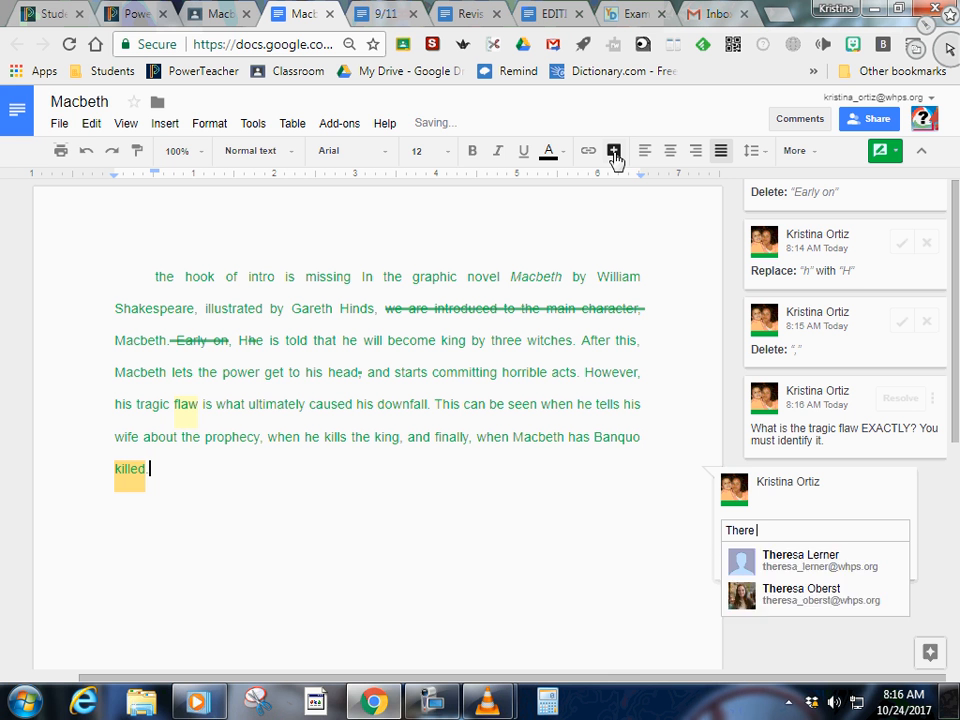
text( is no clear)
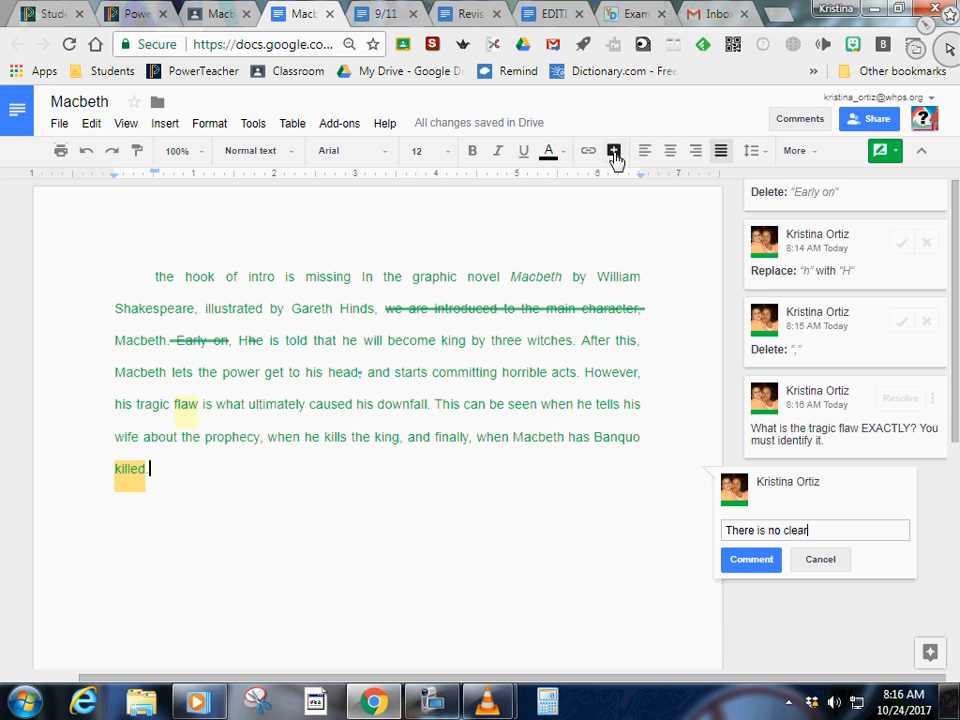
text( thesis or sup)
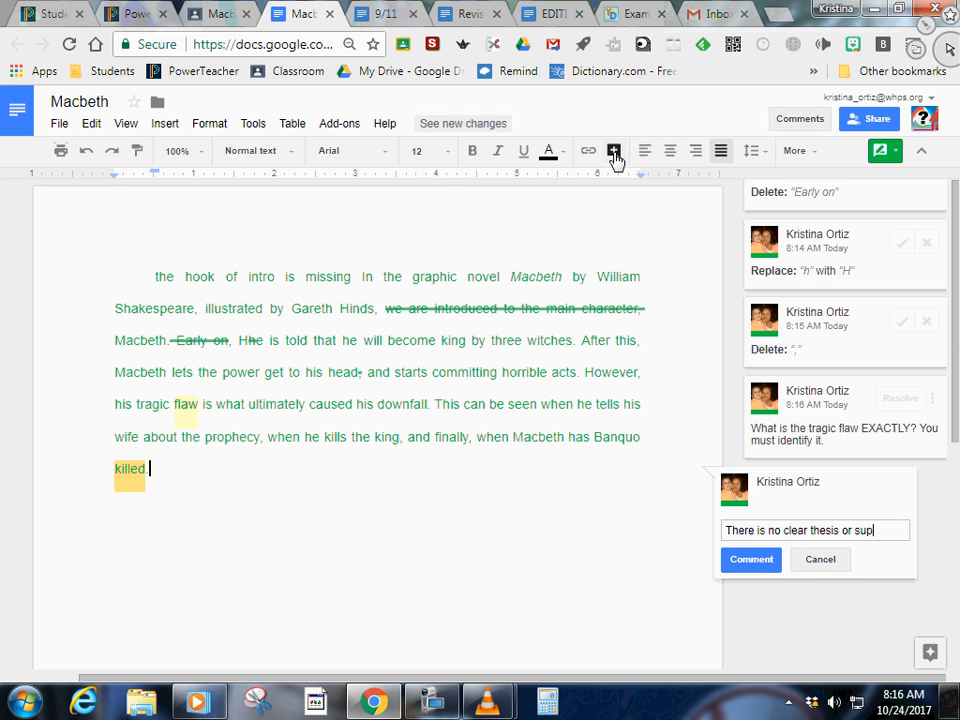
text(porting claims)
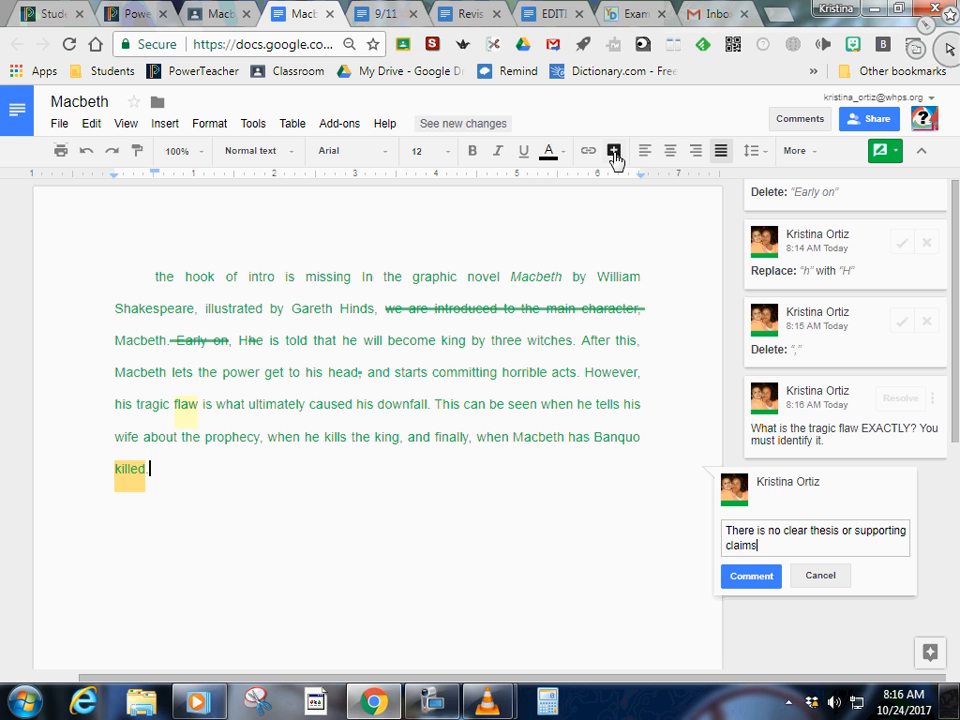
click(752, 577)
click(578, 532)
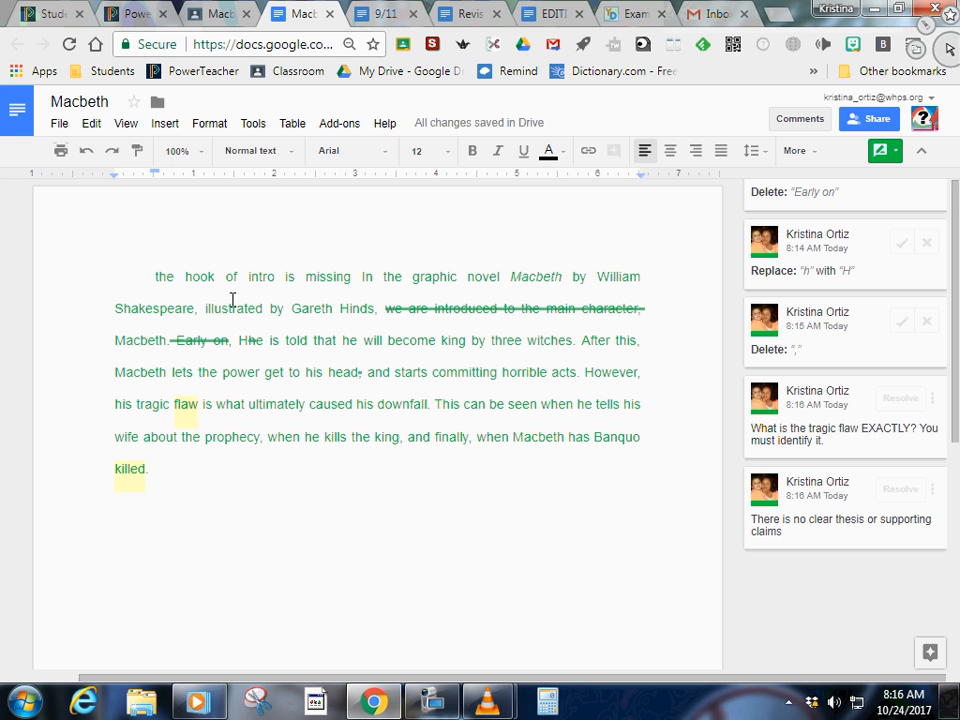
- Switch the document from Suggesting to Editing mode
click(897, 155)
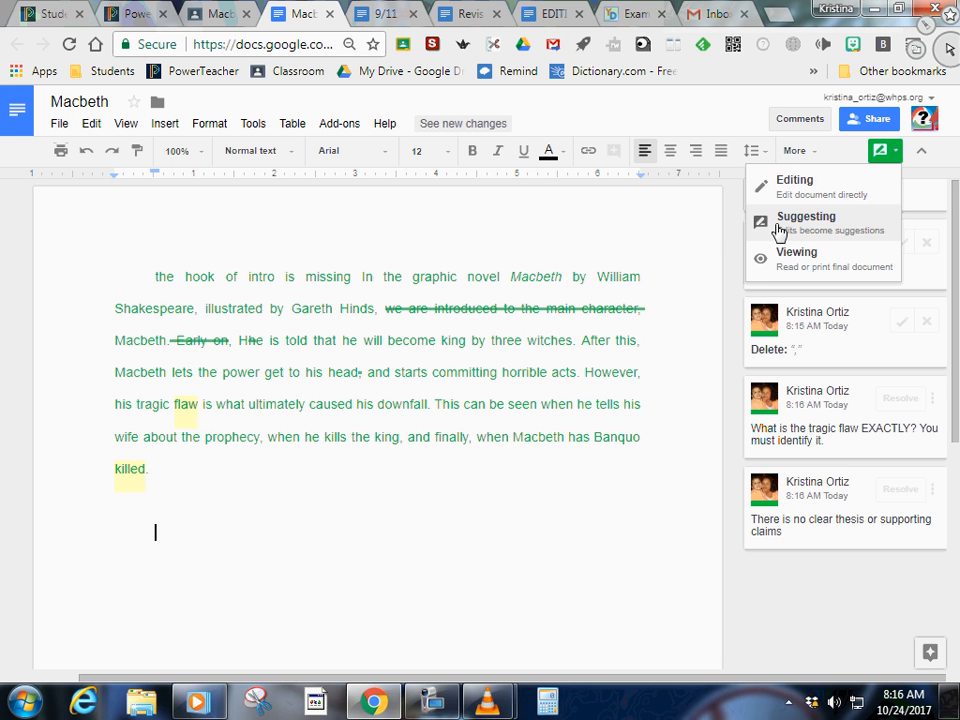
click(647, 229)
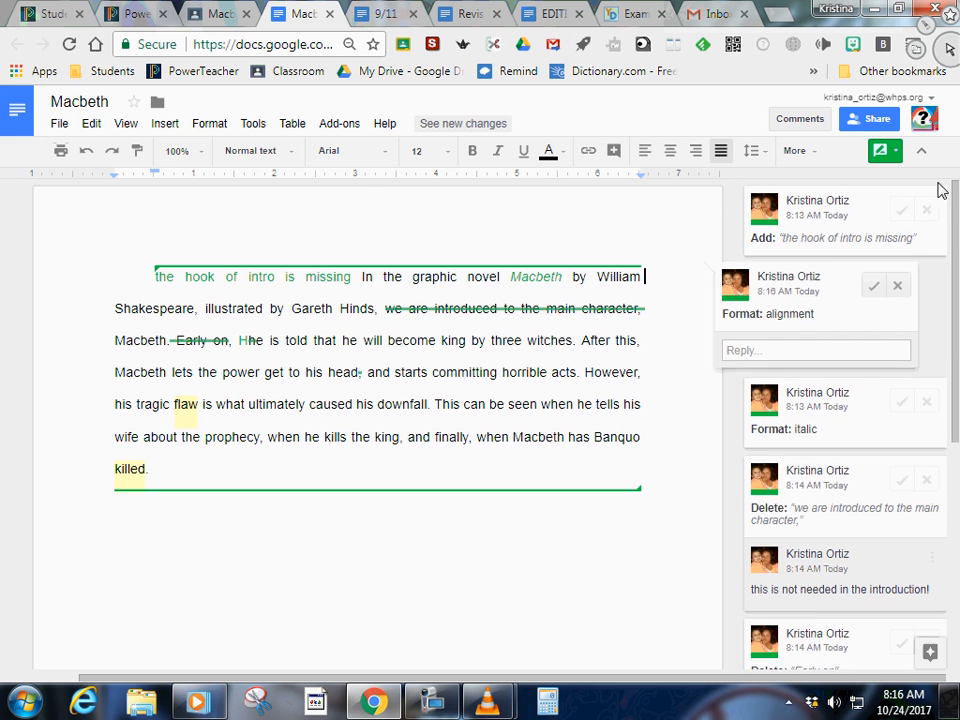
click(893, 155)
click(810, 180)
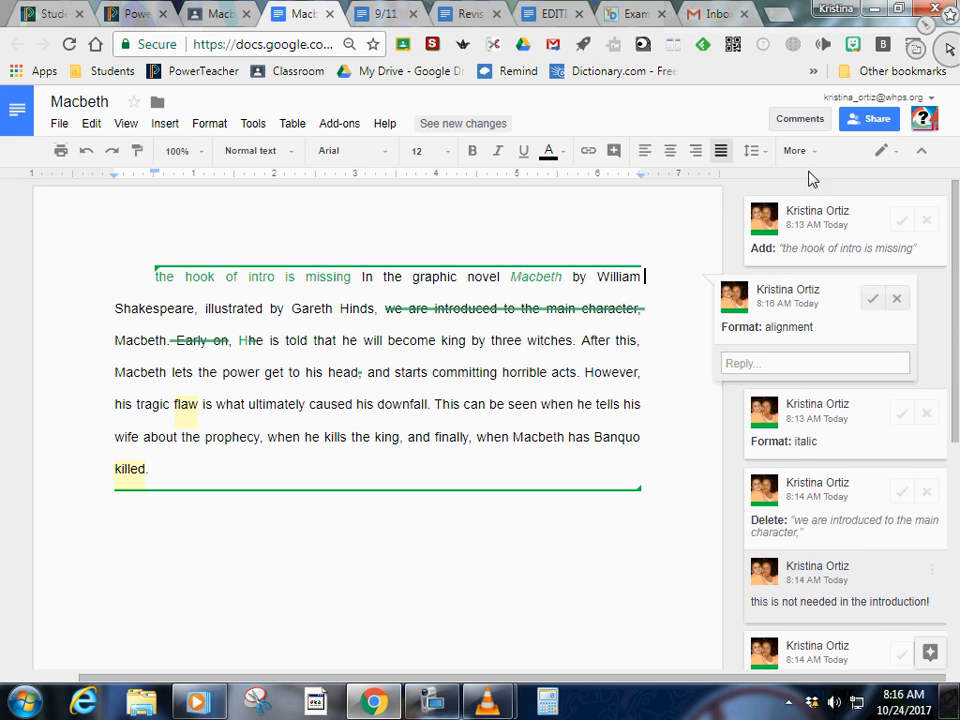
click(252, 549)
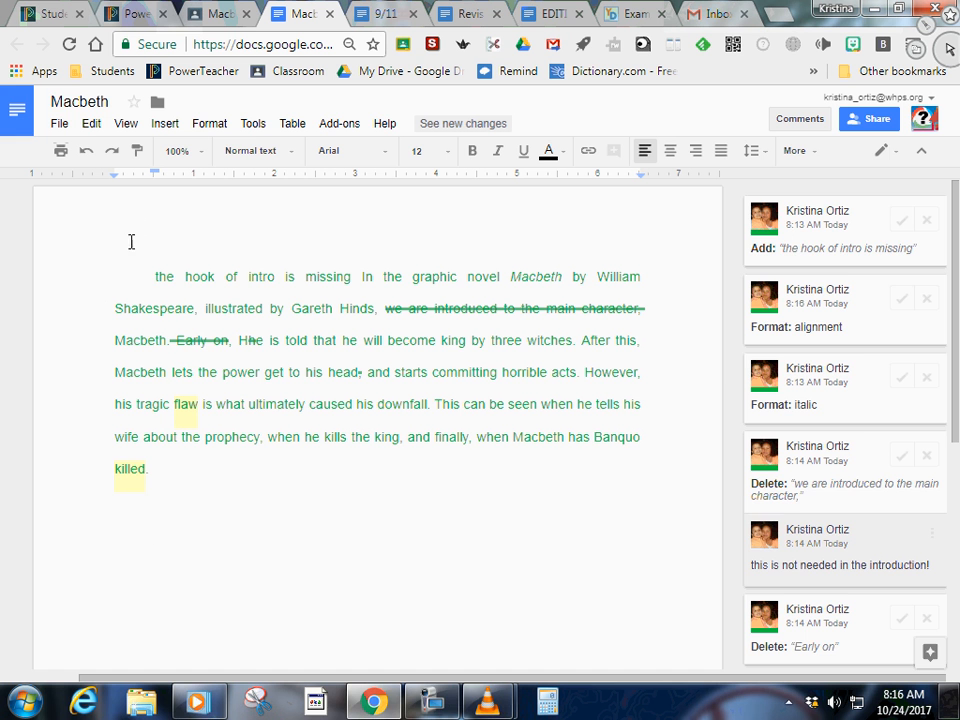
click(153, 273)
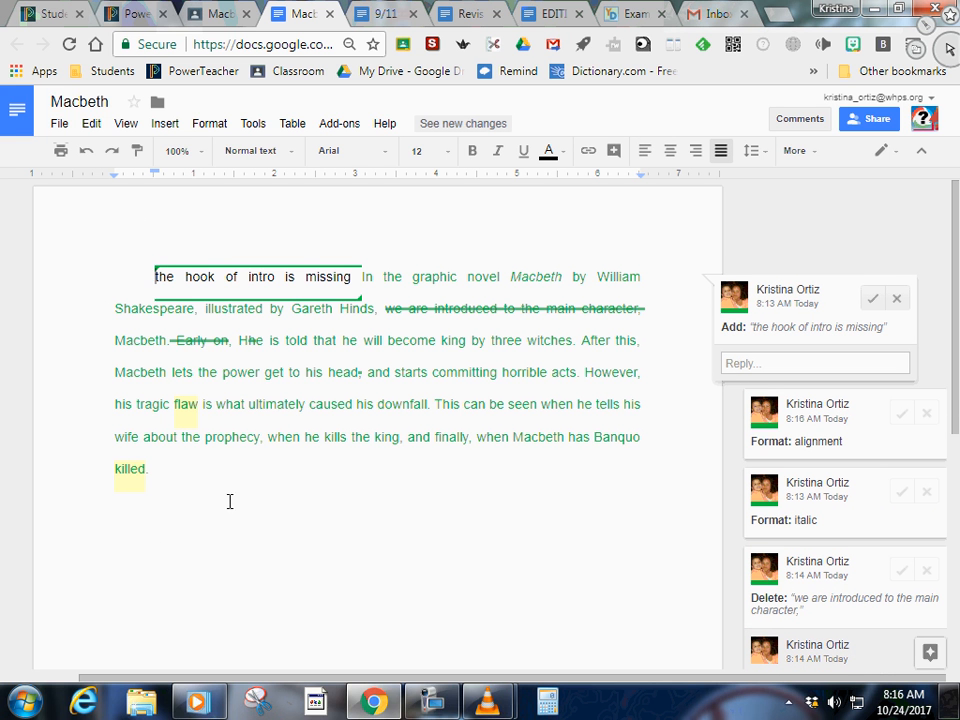
- Return the document to Suggesting mode so that edits become suggestions
click(899, 160)
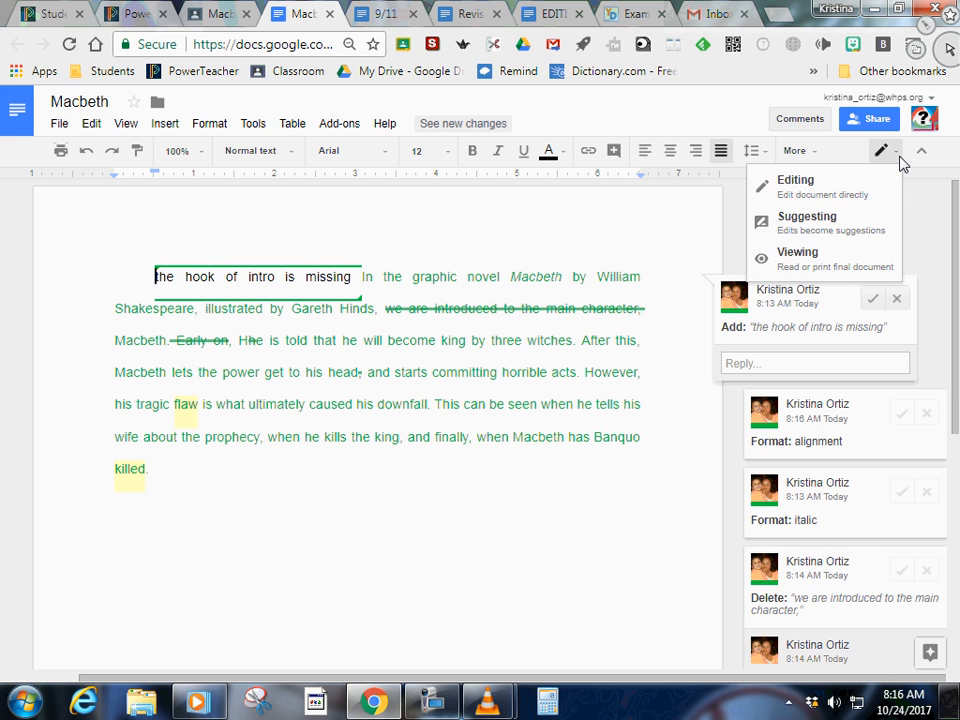
click(801, 234)
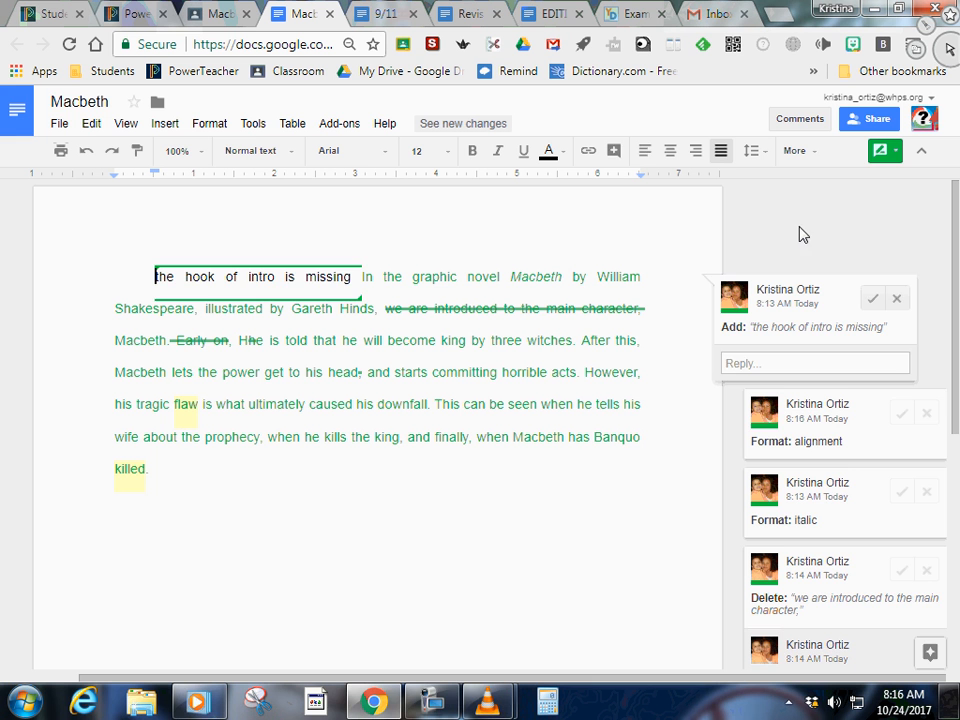
click(544, 499)
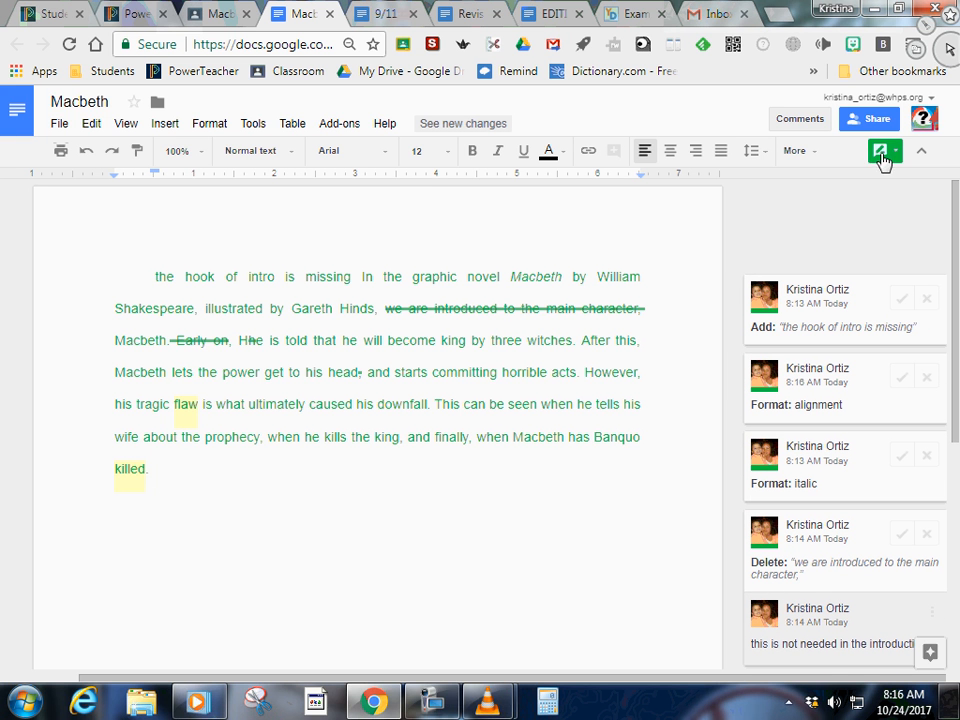
click(199, 484)
click(118, 274)
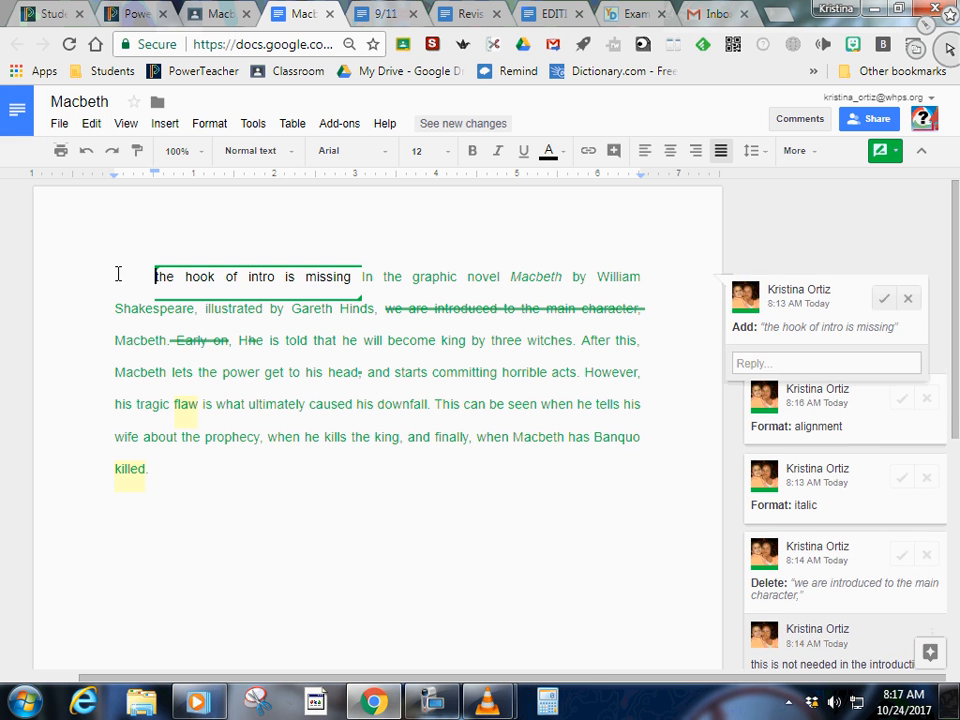
click(169, 469)
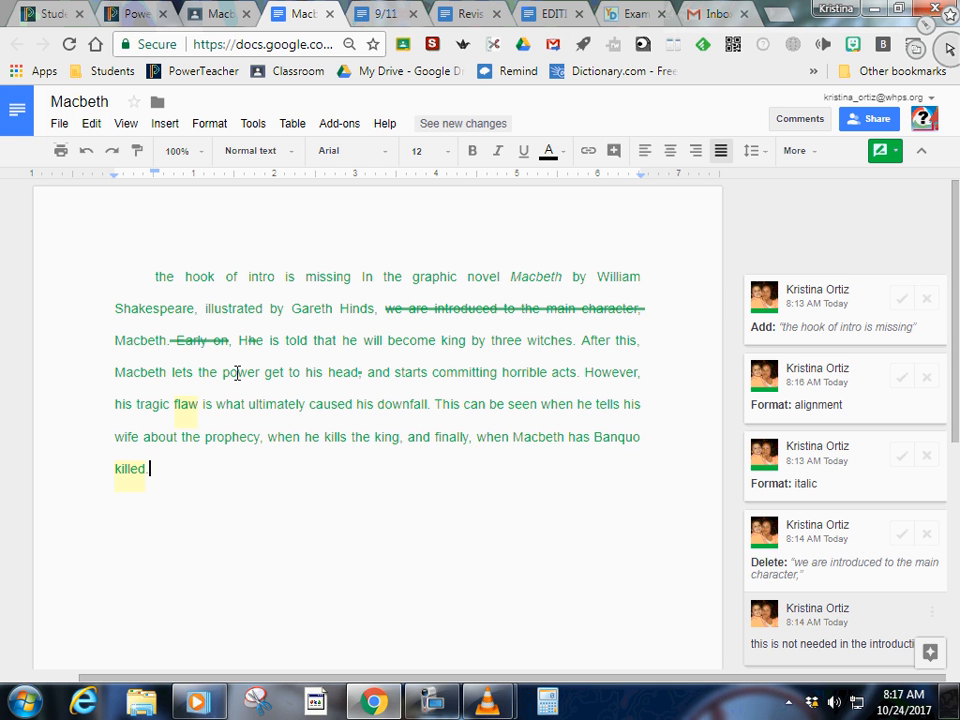
click(427, 703)
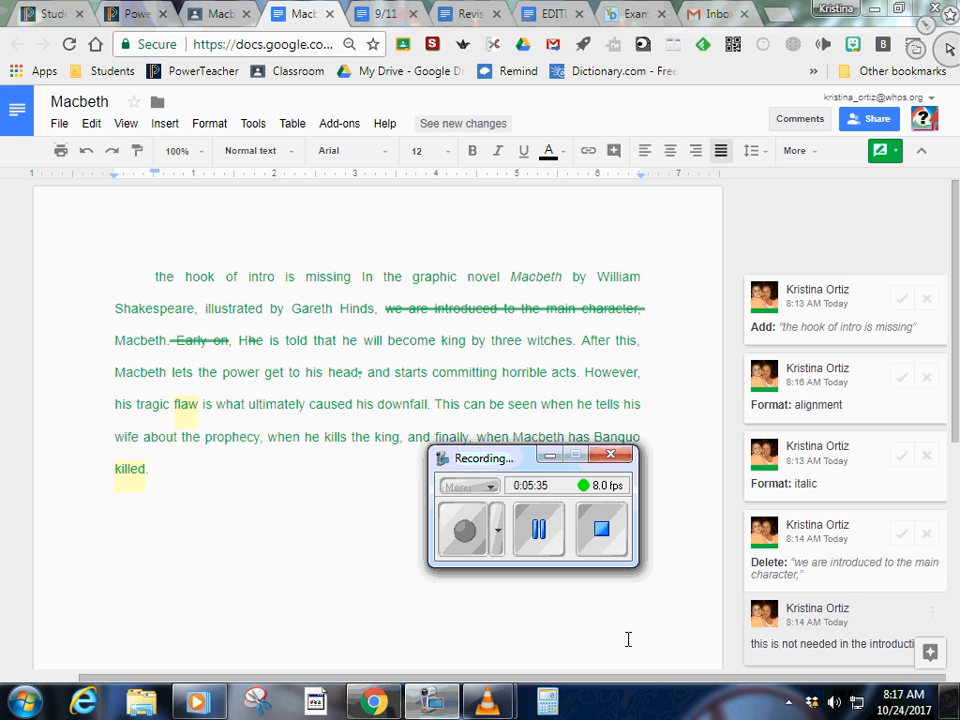